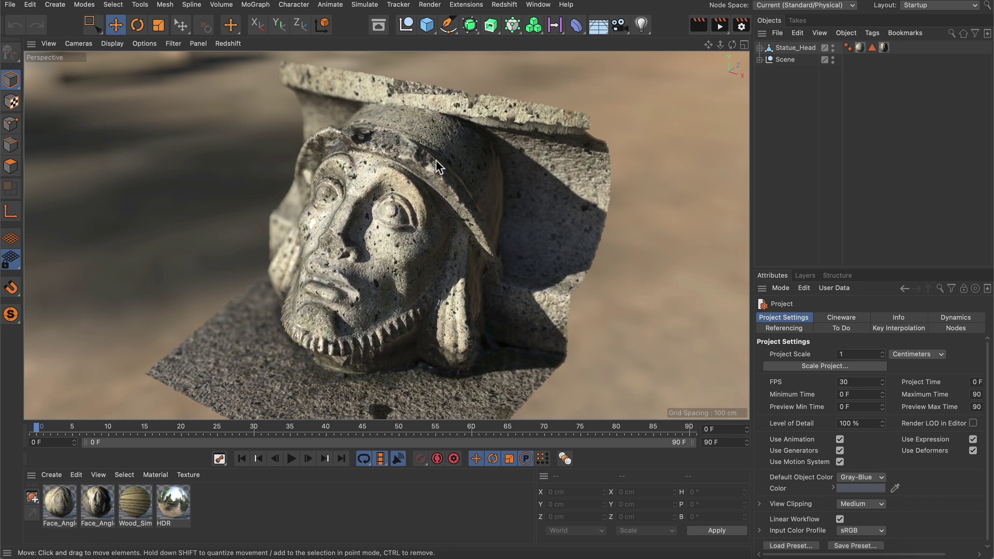
Open the Asset Browser and search the asset library for 'green'.
click(382, 31)
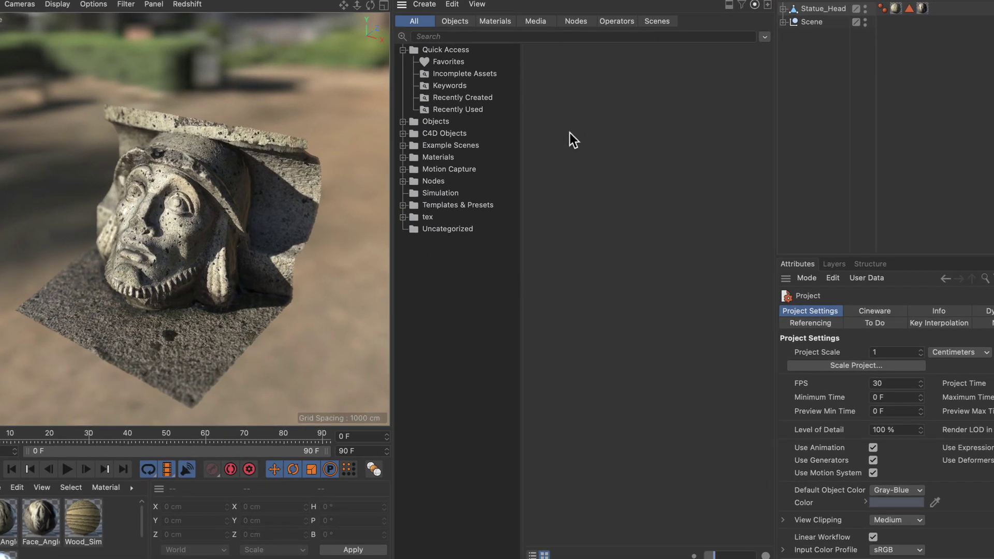
click(458, 37)
text(green)
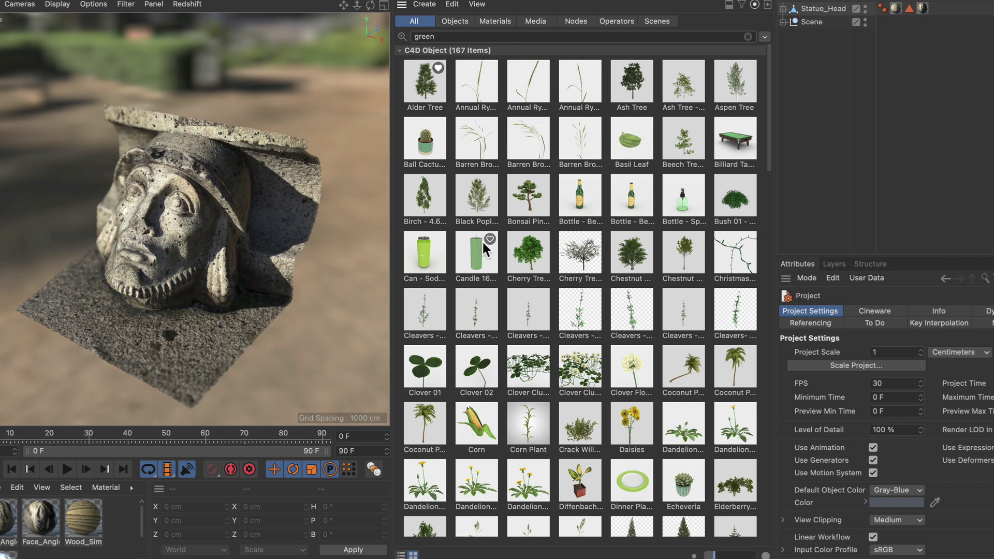
Filter the 'green' results by Objects, Materials, Media, Nodes, then Scenes to show the 8 scenes.
click(457, 23)
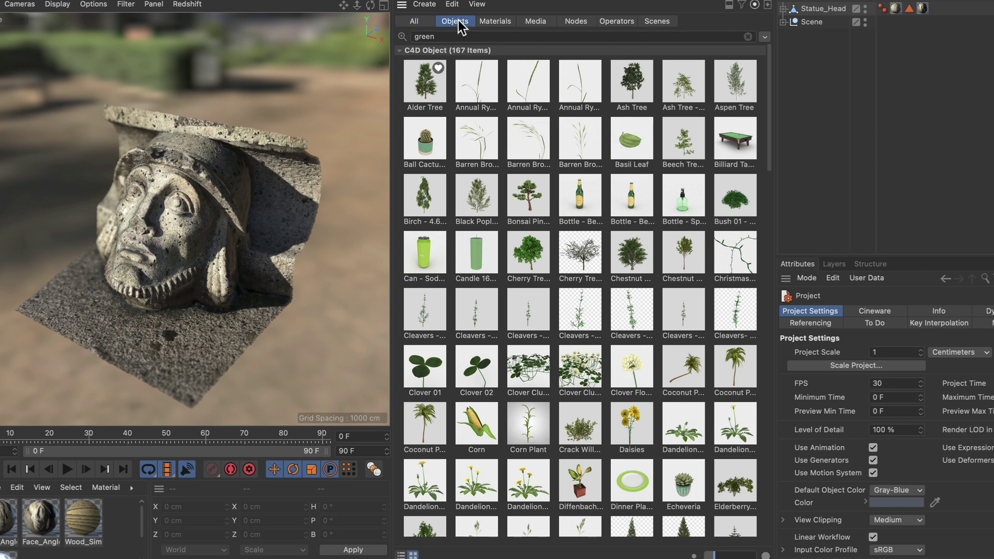
click(500, 21)
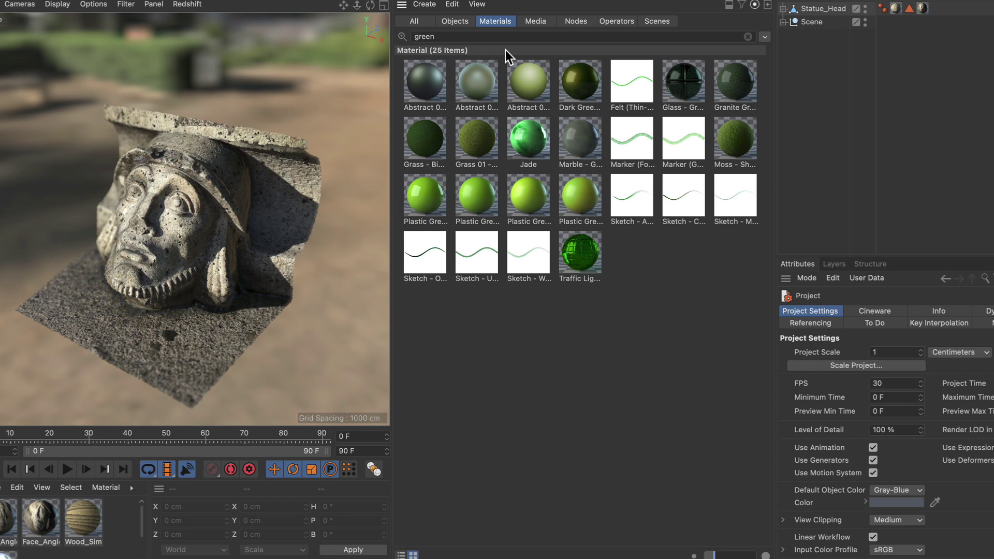
click(537, 20)
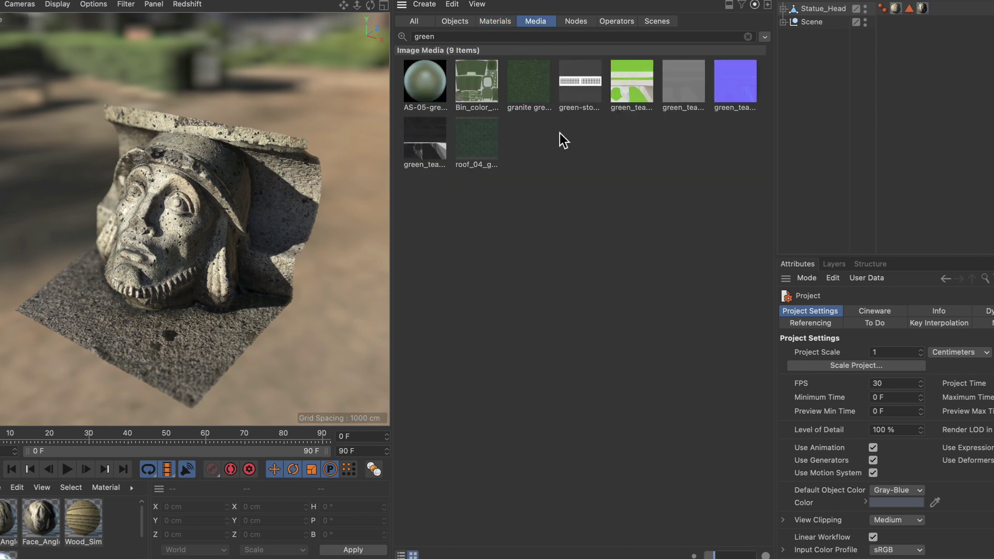
click(576, 23)
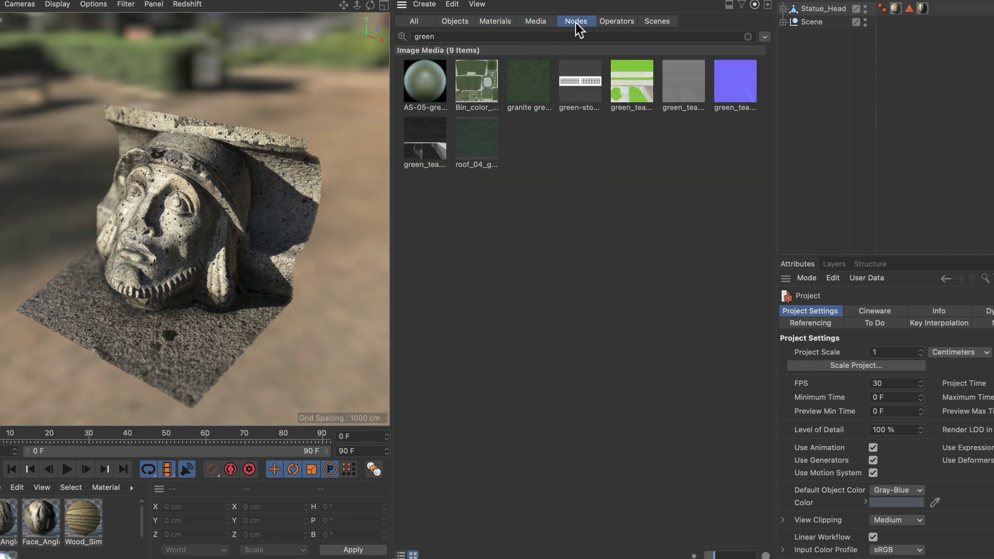
click(659, 22)
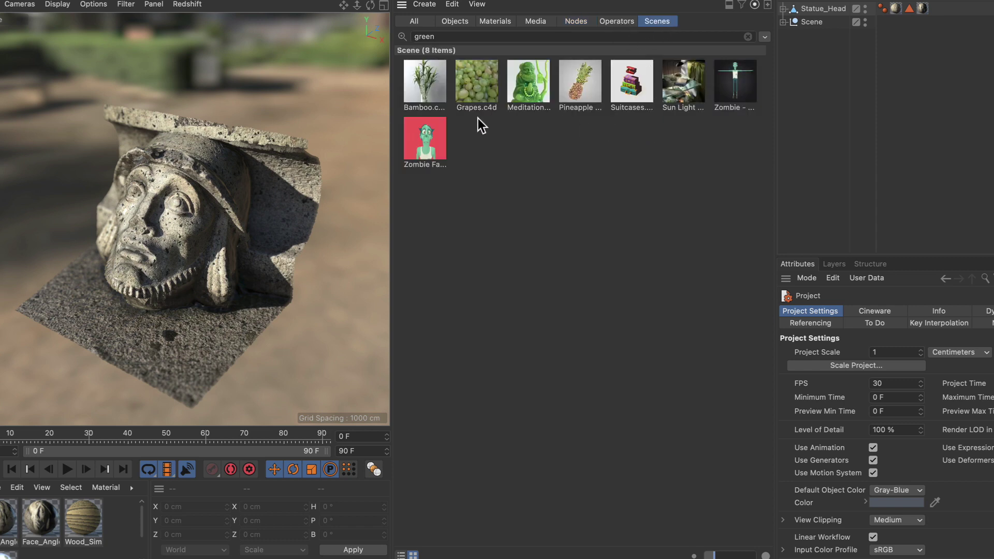
Clear the 'green' search, show all types, and select Toaster 01 under Objects > Appliances.
click(747, 36)
click(418, 22)
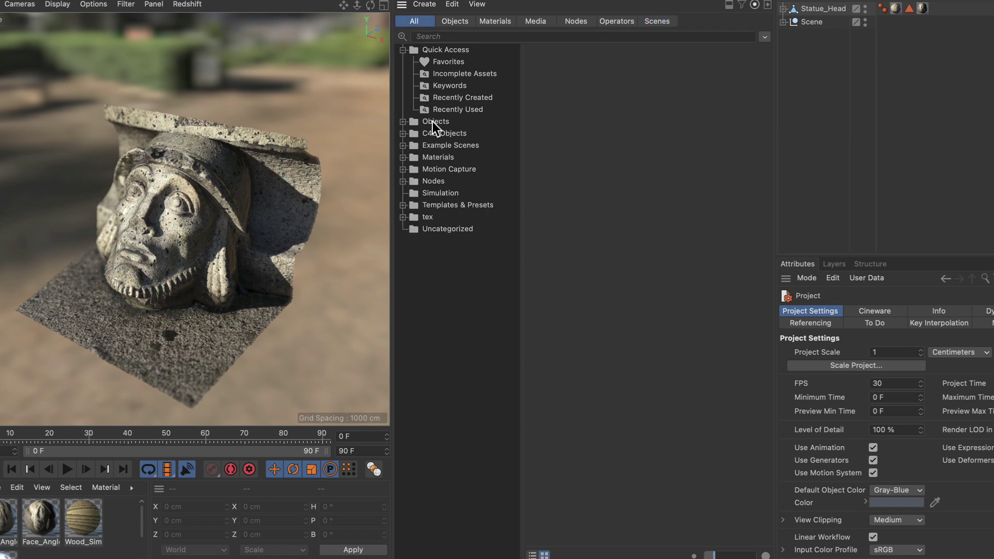
click(451, 84)
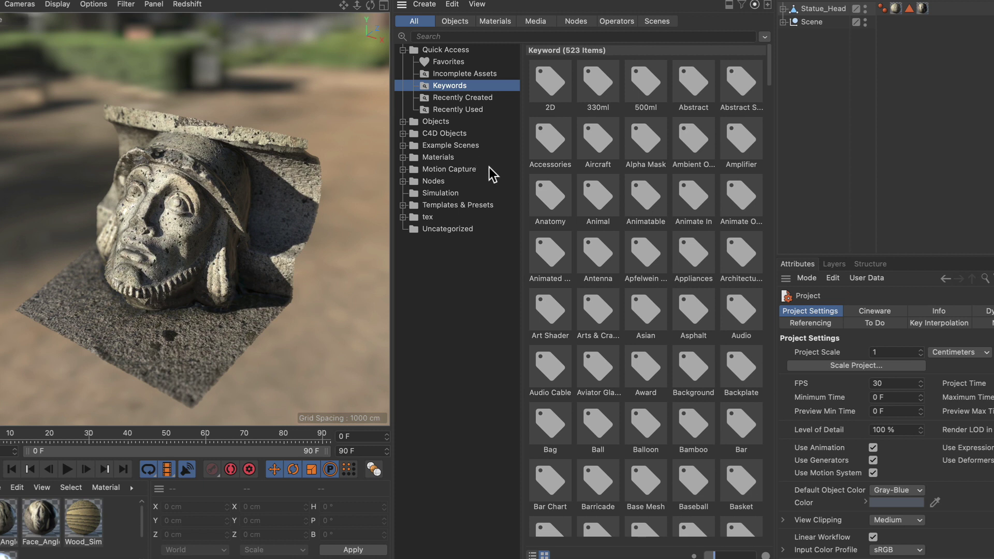
click(403, 122)
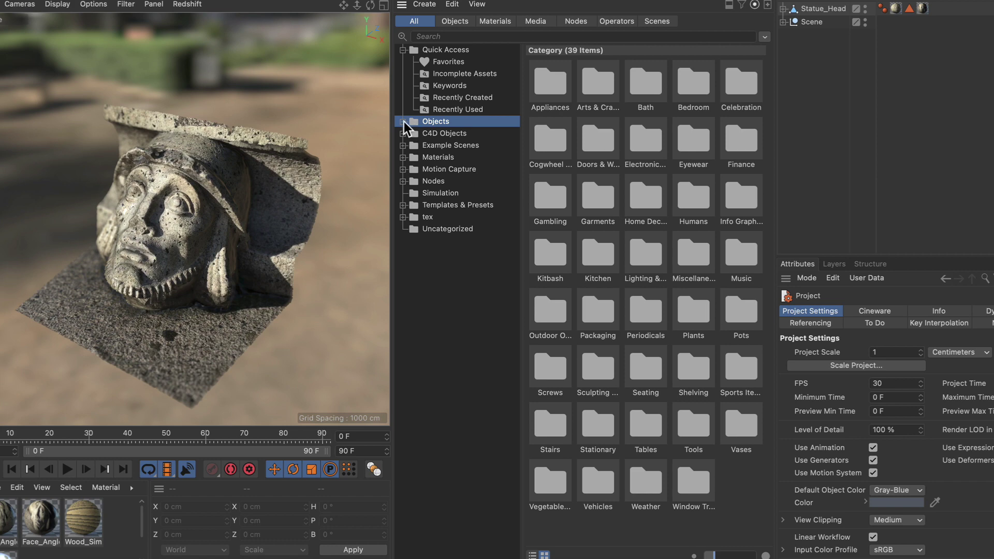
click(403, 121)
click(447, 132)
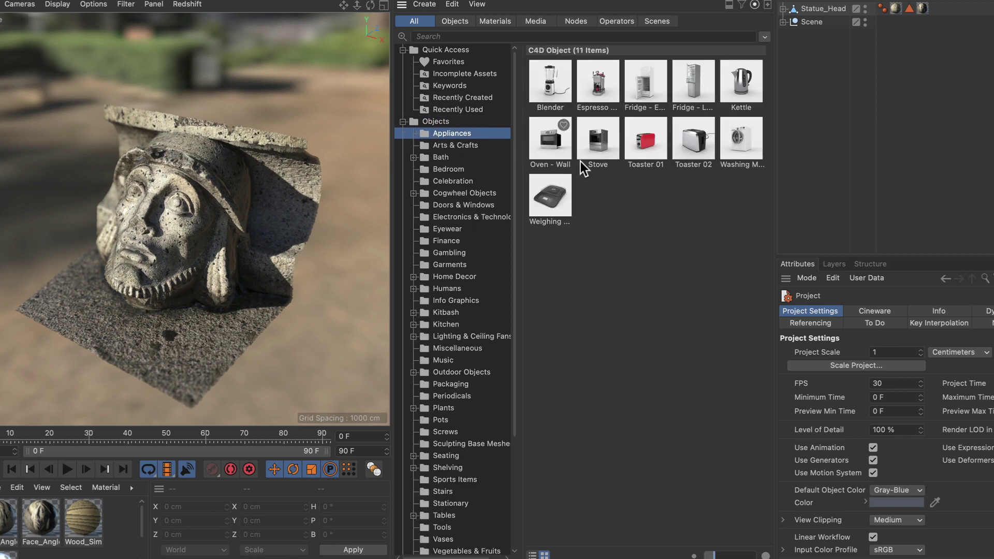
click(650, 155)
Show the Info panel for Toaster 01, with its type, size, date and MaxonAssets.db database.
click(729, 7)
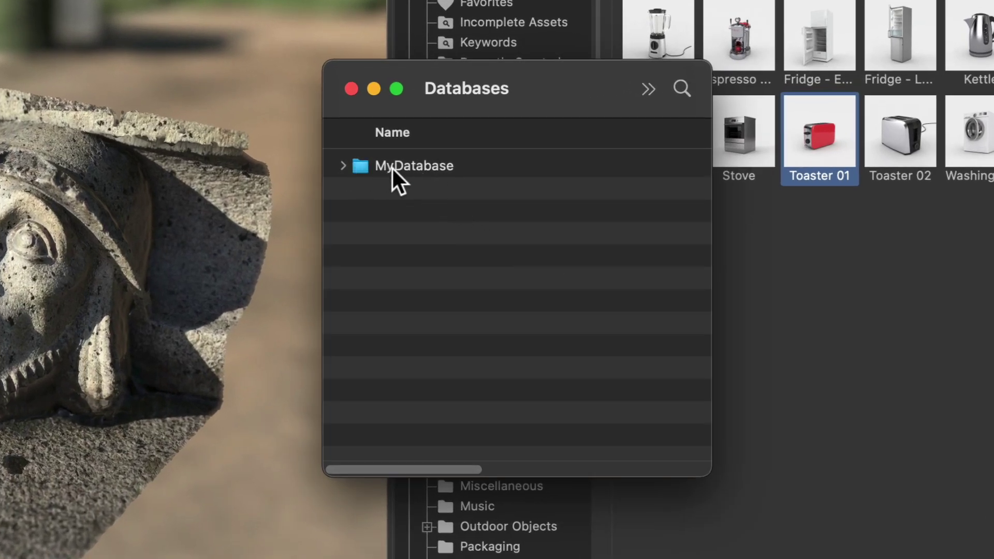
Expand MyDatabase in Finder to reveal its category, databaseinfo and file_ folders plus databaseid and version files.
click(342, 165)
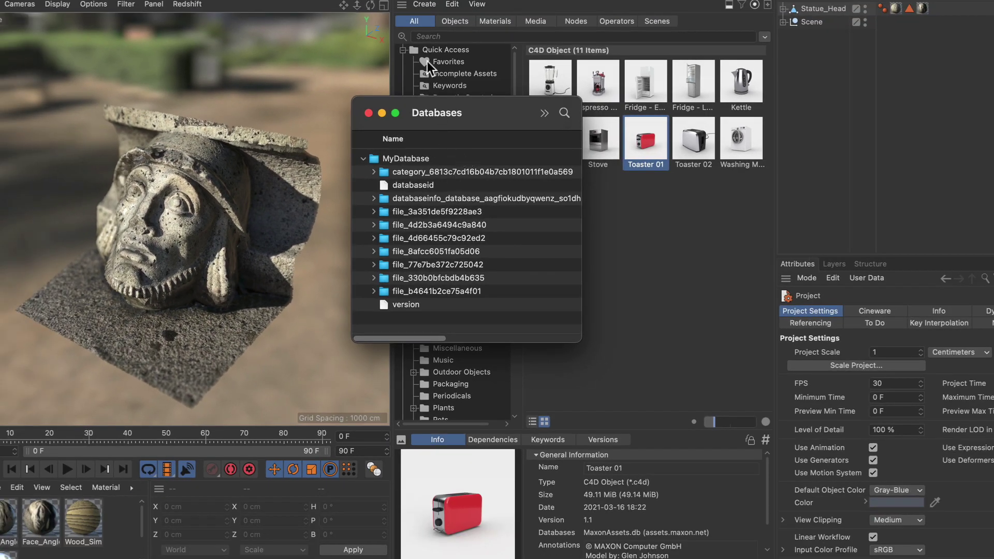
Return focus to the Asset Browser over Finder, closing the Create menu without choosing anything.
click(424, 5)
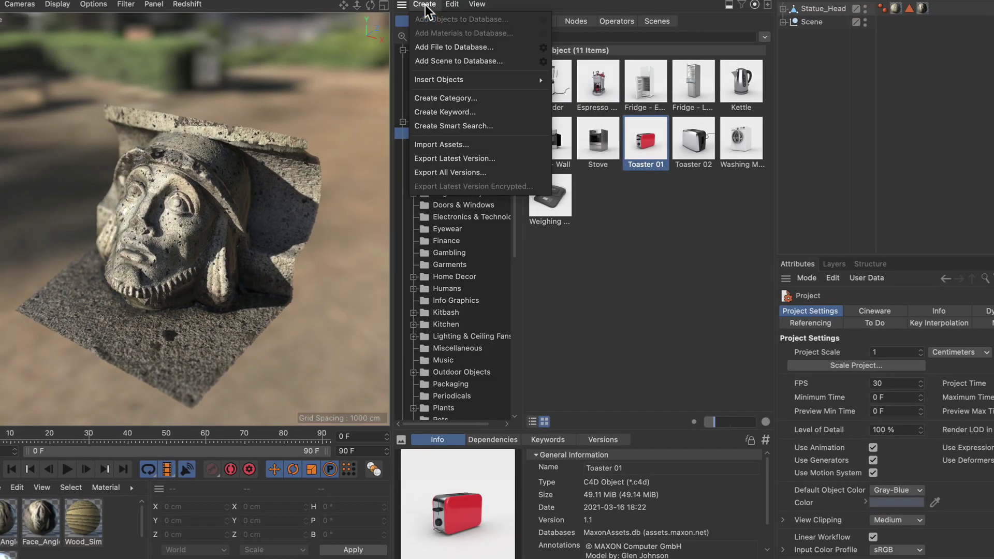
mouse_move(451, 5)
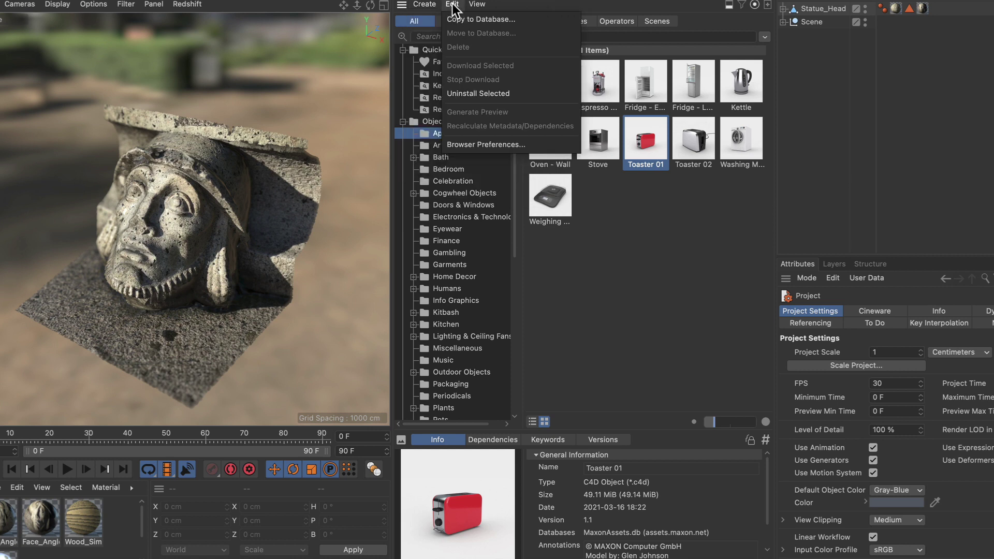
click(434, 6)
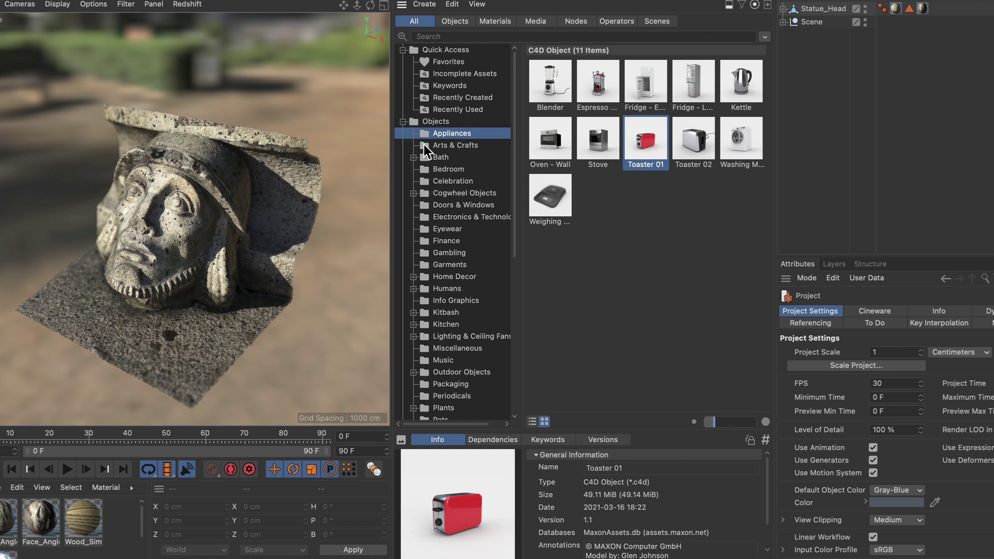
Collapse Objects, select Statue_Head, and open the Save Asset settings from Add Objects to Database.
click(402, 122)
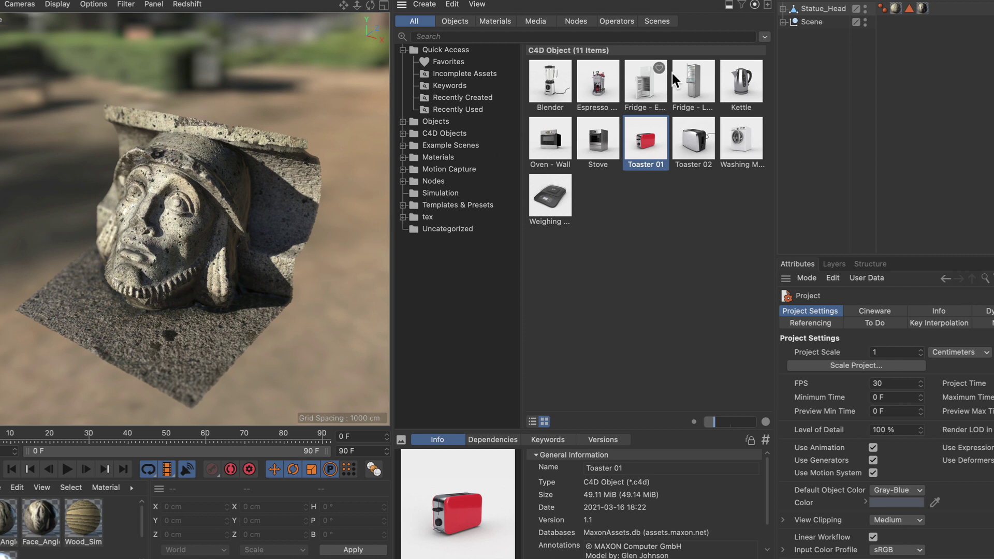
click(794, 8)
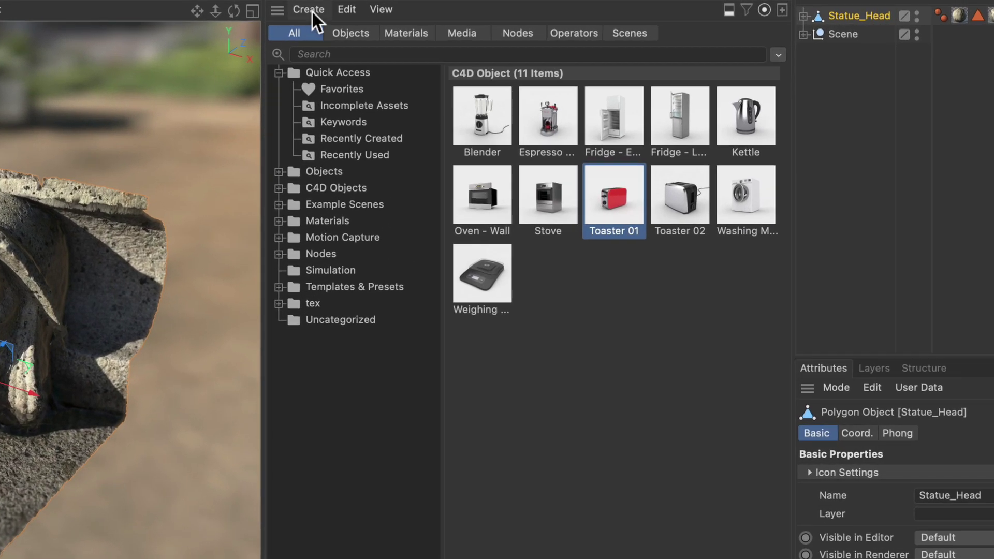
click(427, 4)
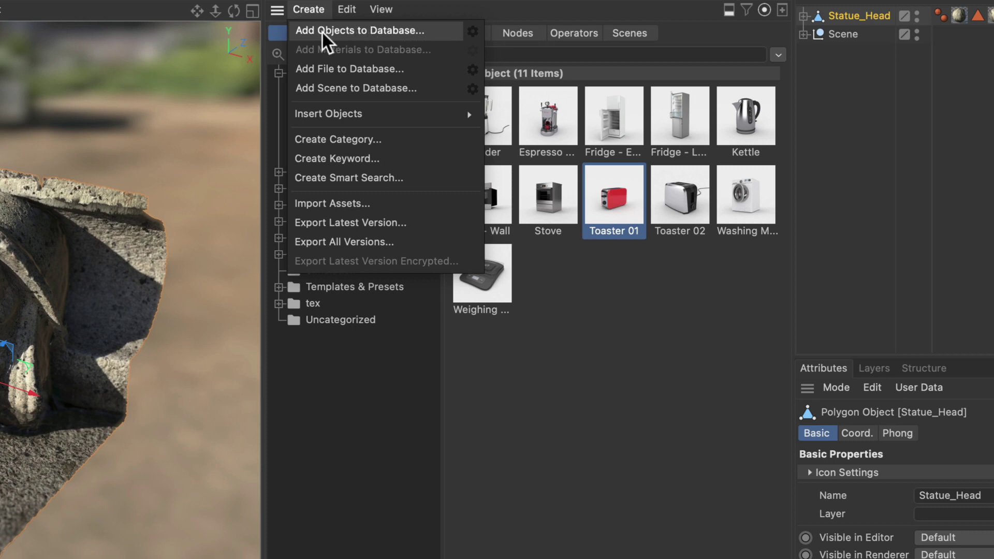
click(473, 32)
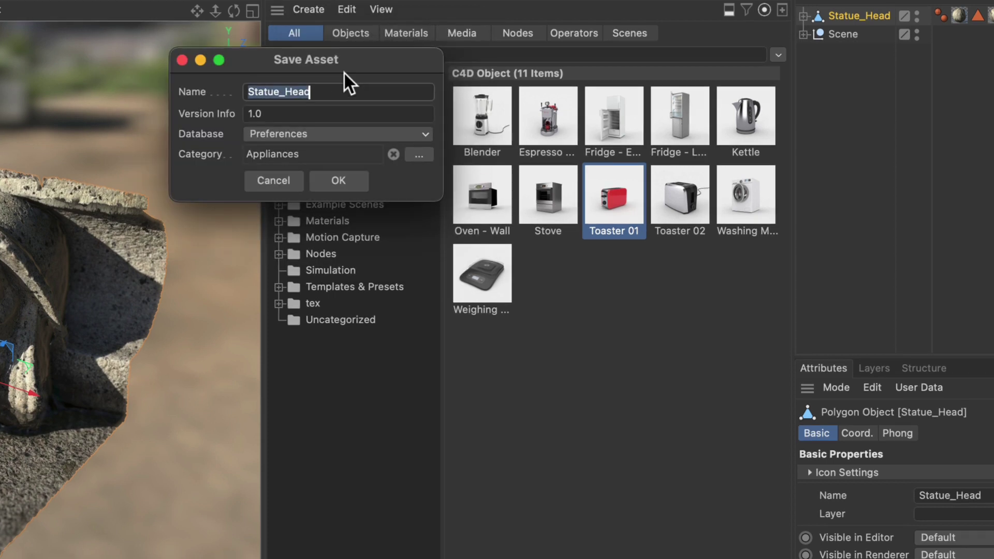
Rename the asset to 'Statue Head' and list the available target databases.
click(283, 89)
key(BackSpace)
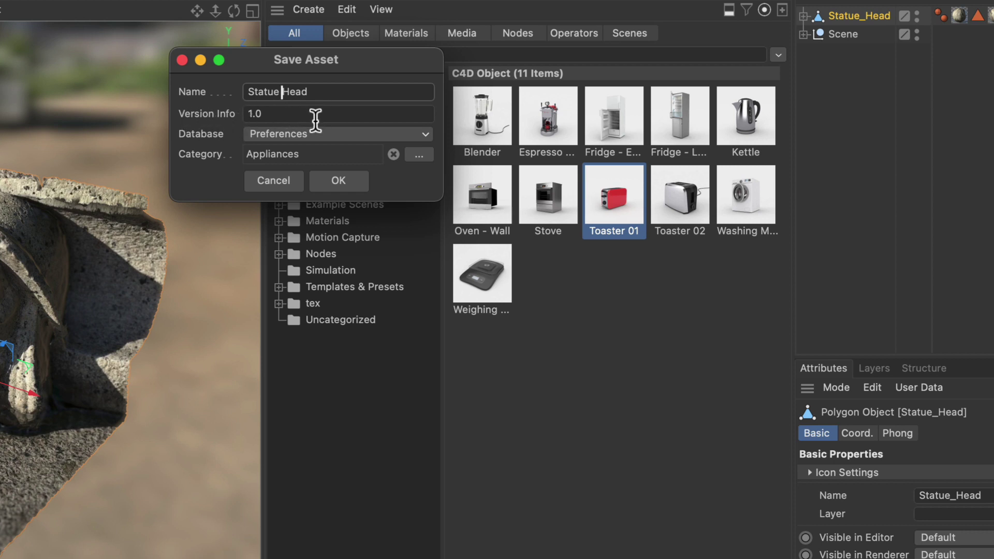
click(281, 135)
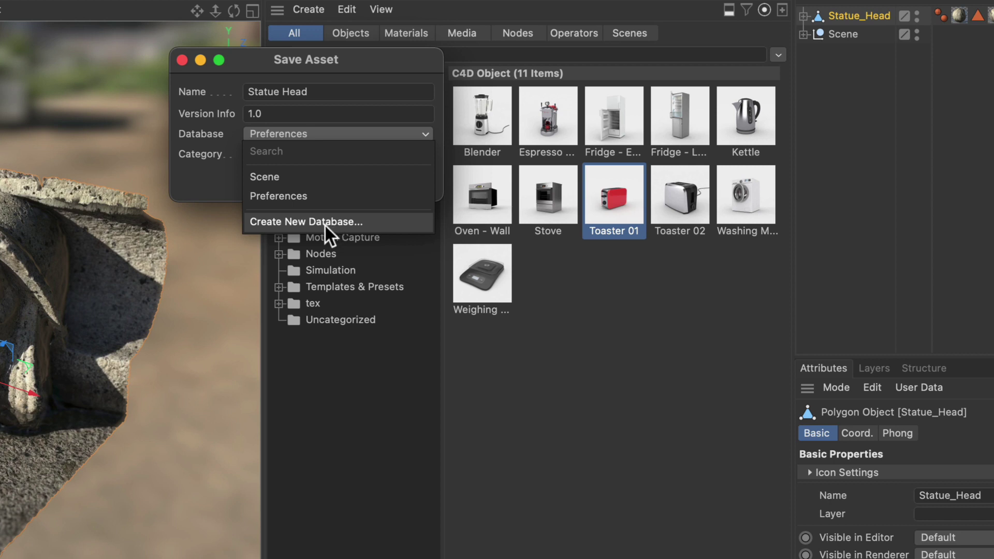
Create a new asset database in a new folder named 'Quick_Tip'.
click(326, 224)
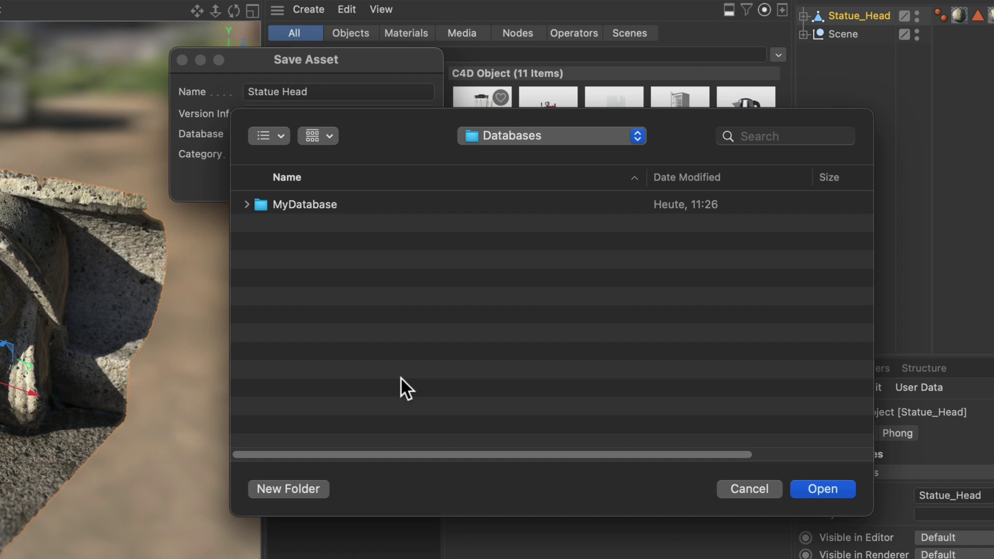
click(287, 487)
text(Qui)
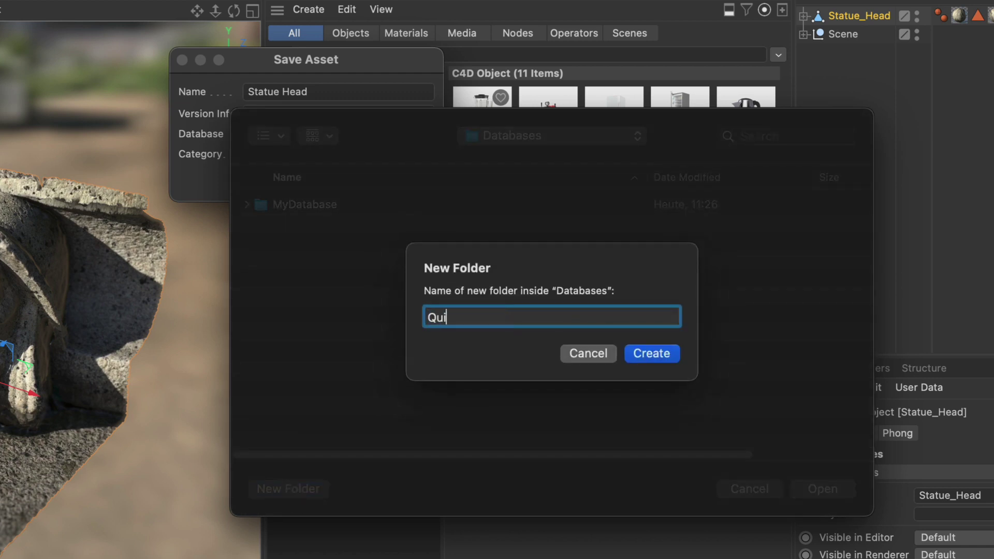
text(ck_Tip)
click(649, 349)
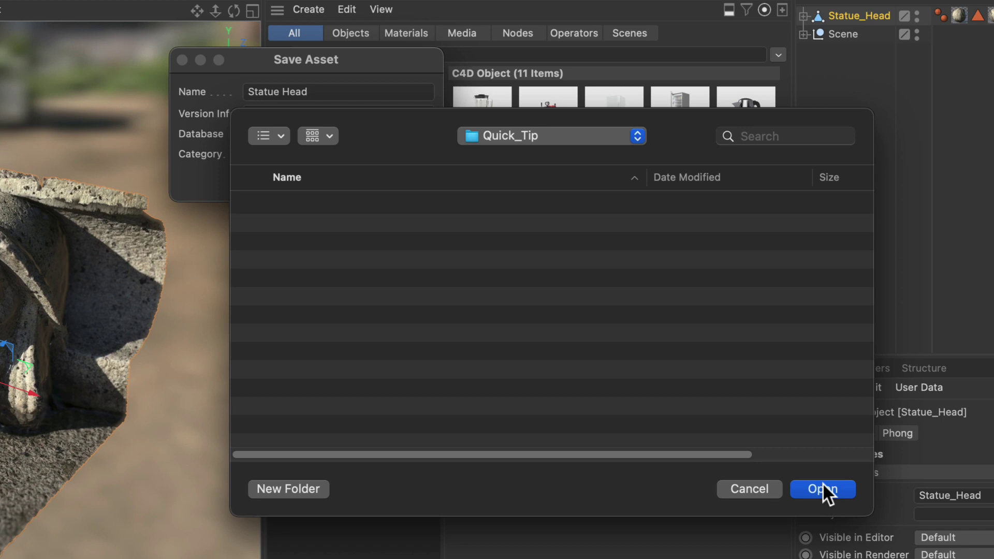
click(819, 489)
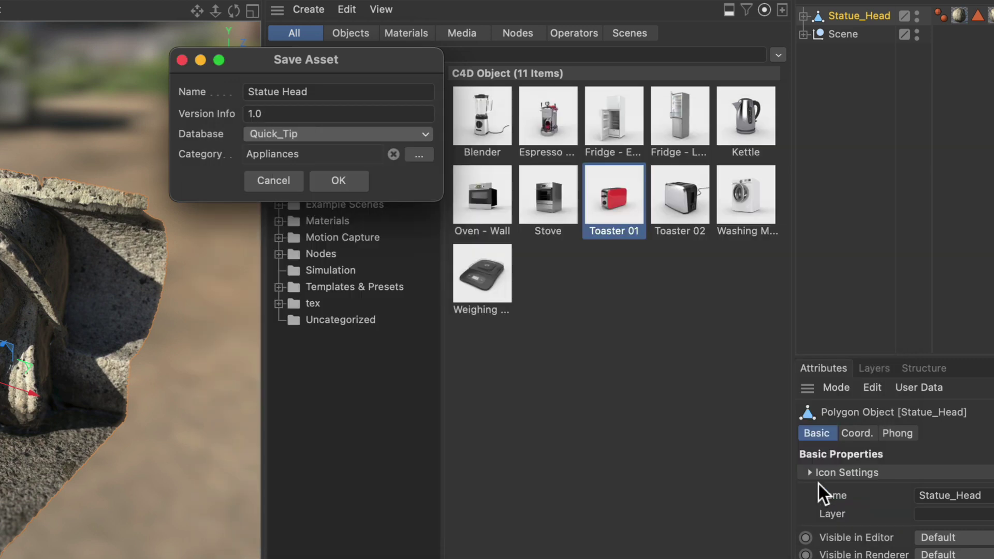
Keep Quick_Tip as the database, remove the Appliances category, and save Statue Head.
click(270, 133)
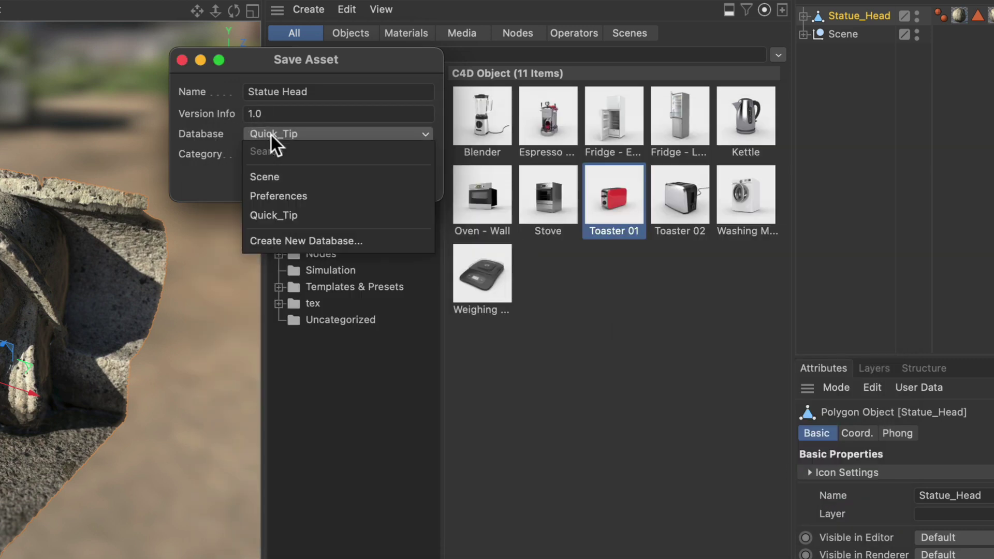
click(280, 133)
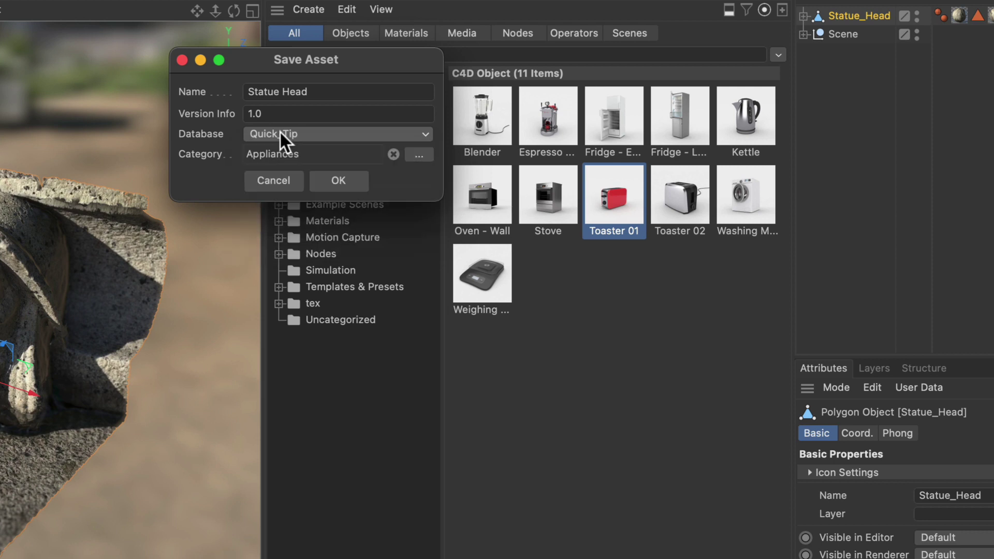
click(394, 155)
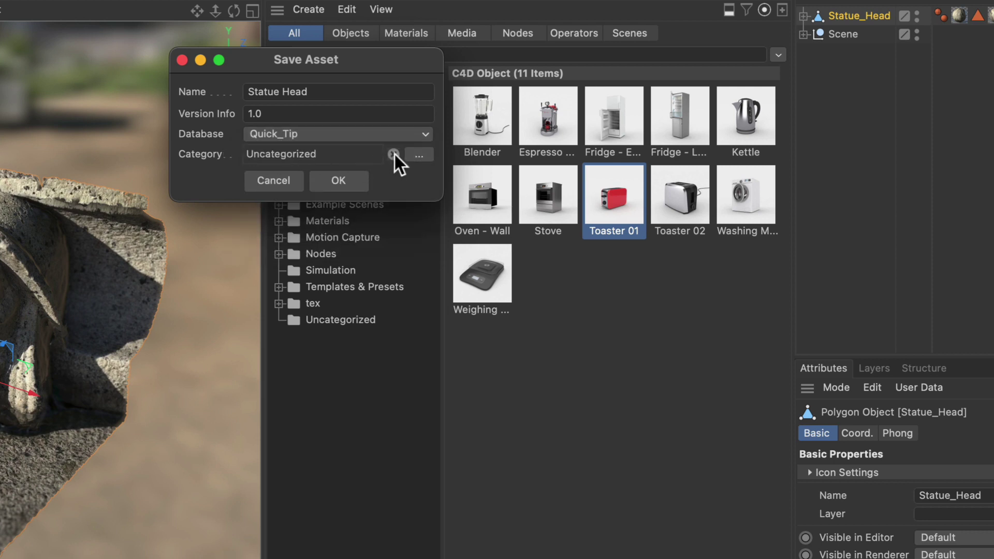
click(349, 178)
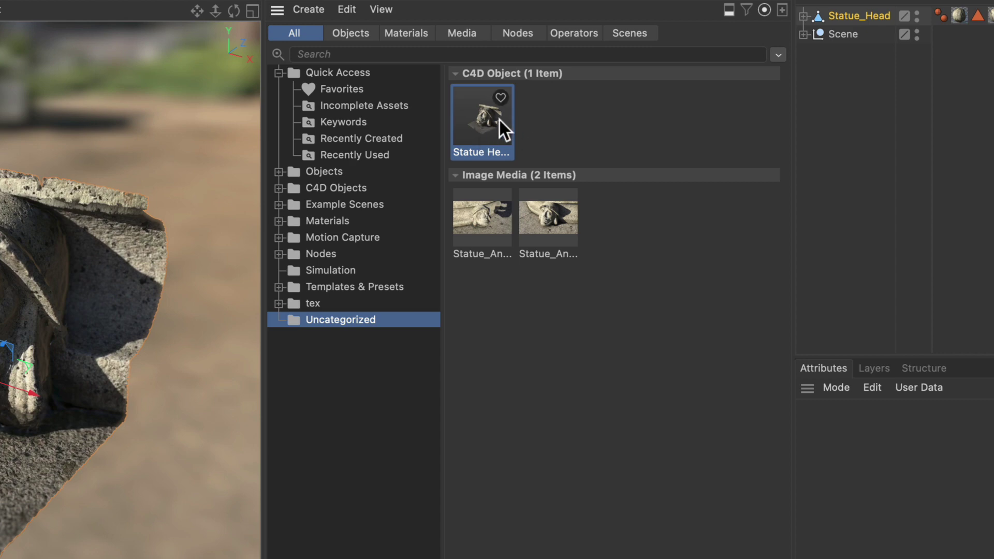
click(486, 223)
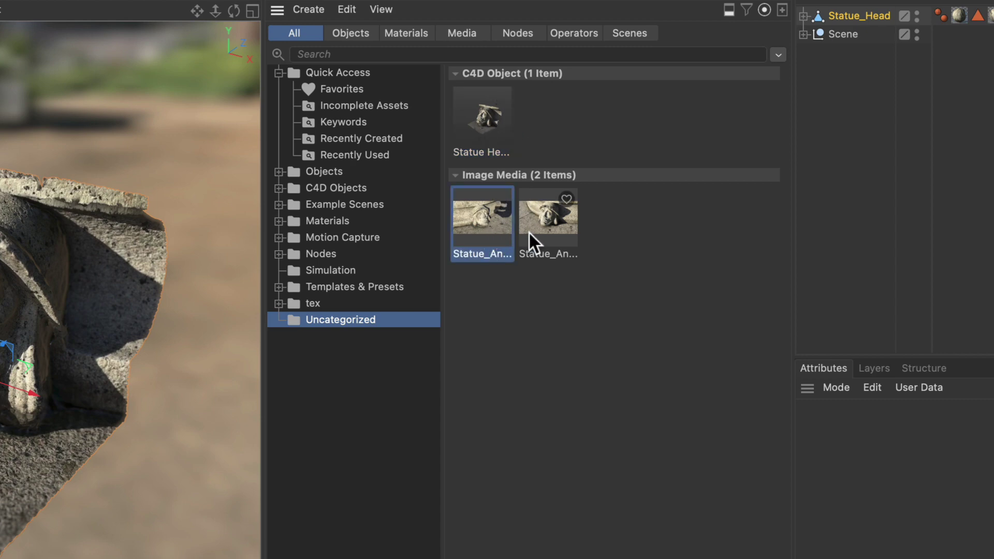
click(539, 225)
click(486, 226)
click(482, 113)
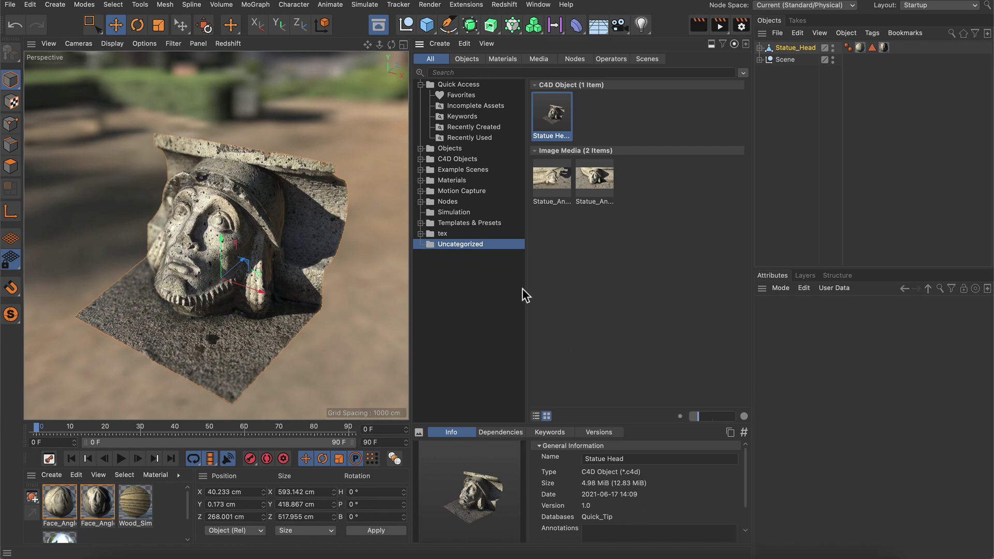
Create a top-level category 'Quick Tip' in the Quick_Tip database.
click(439, 43)
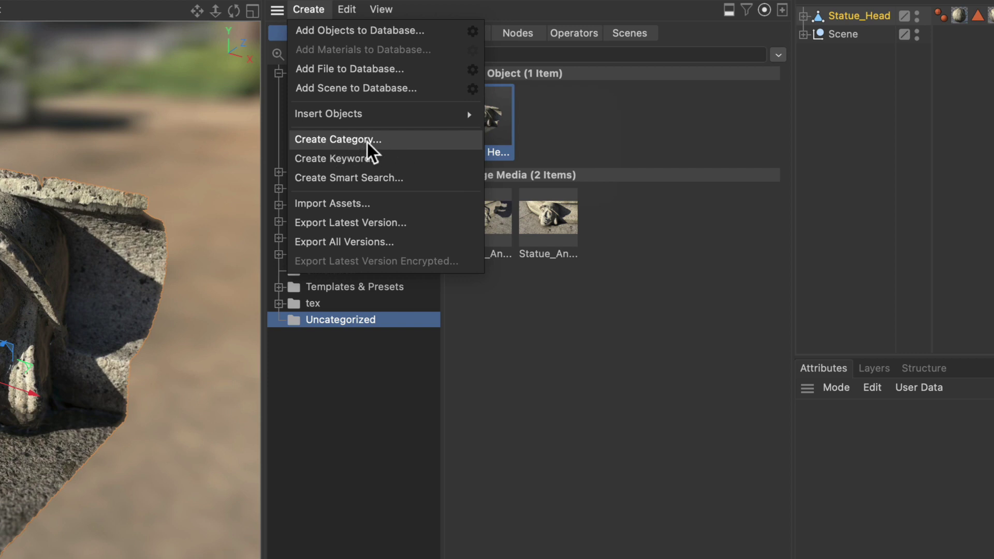
click(368, 142)
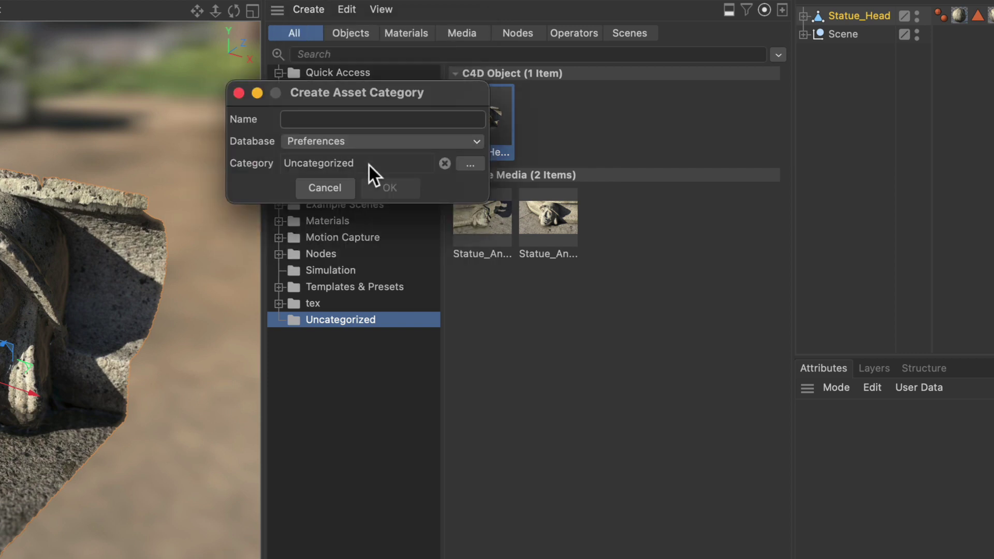
text(Quick)
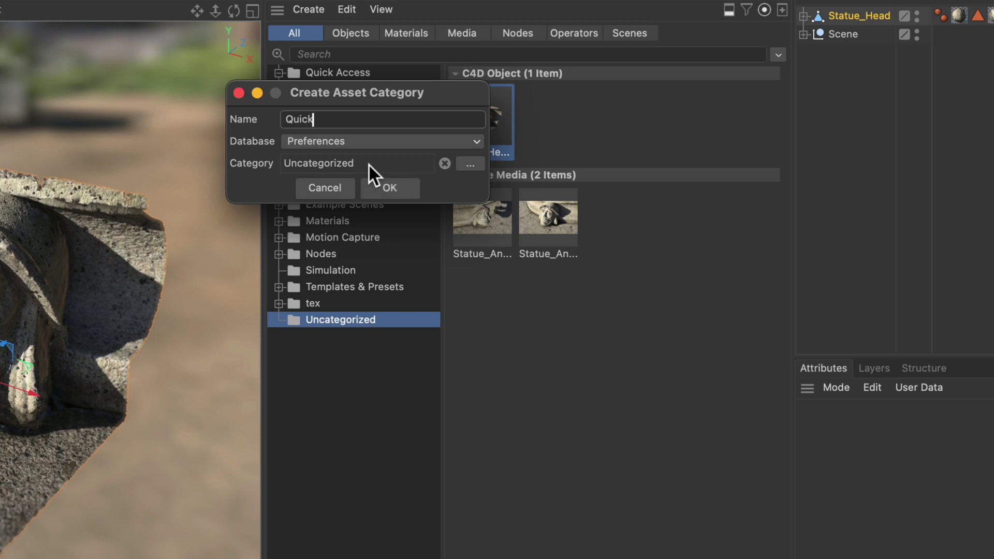
text( Tip)
click(368, 142)
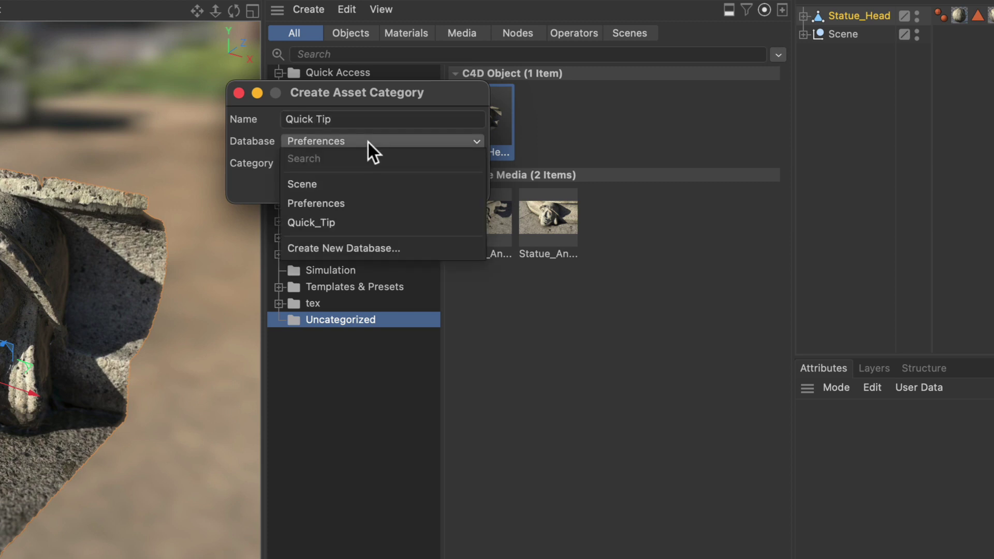
click(334, 223)
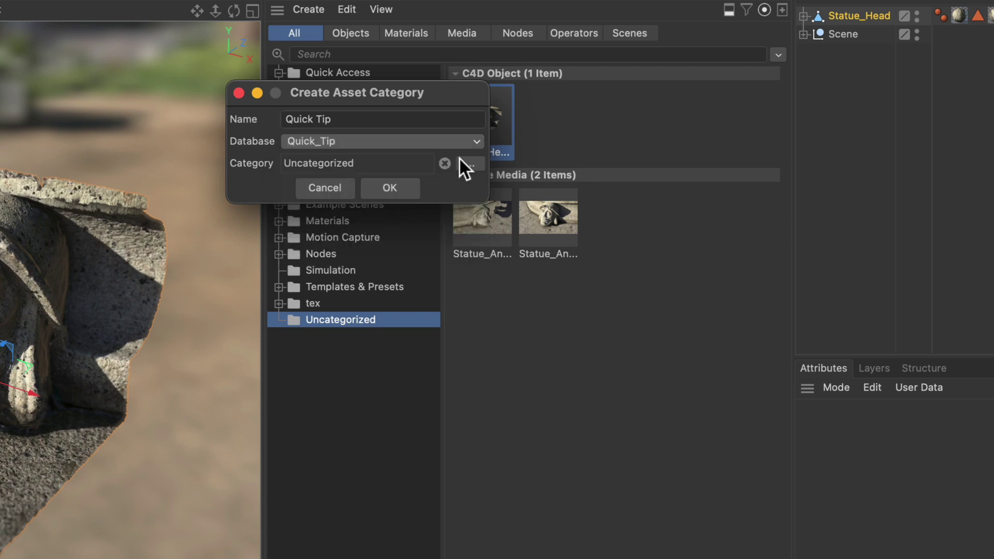
click(444, 164)
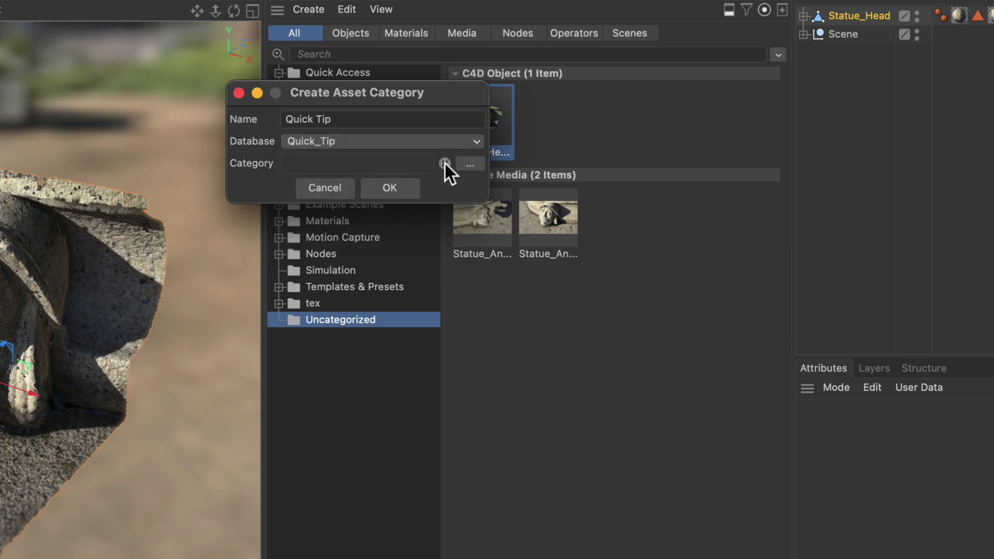
click(403, 189)
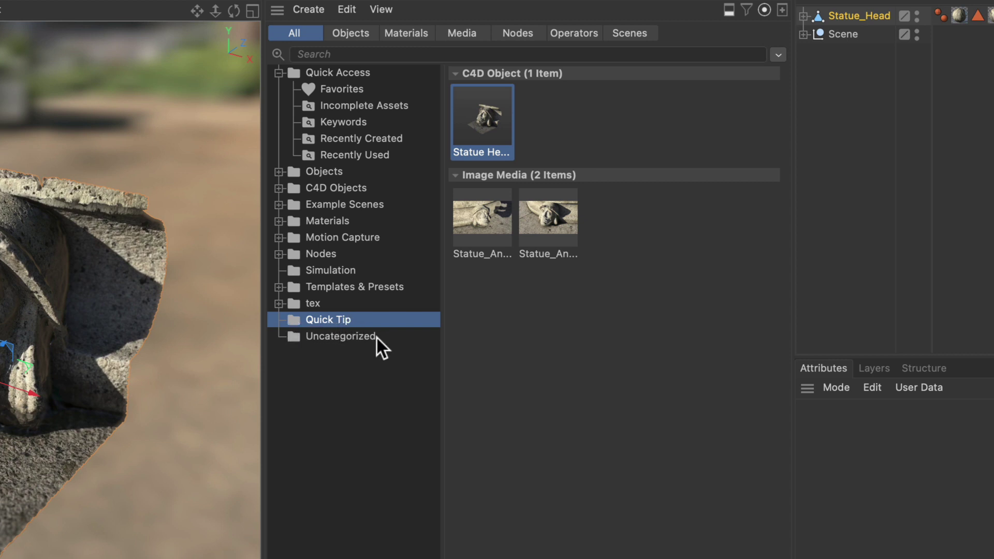
Move Statue Head and the two statue images from Uncategorized into Quick Tip, then view its contents.
drag(621, 280, 337, 318)
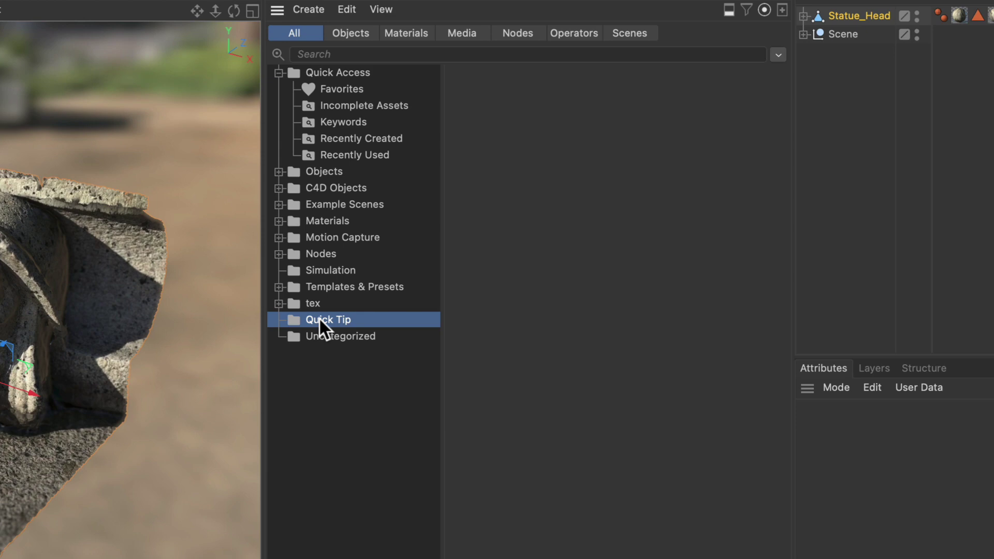
click(320, 320)
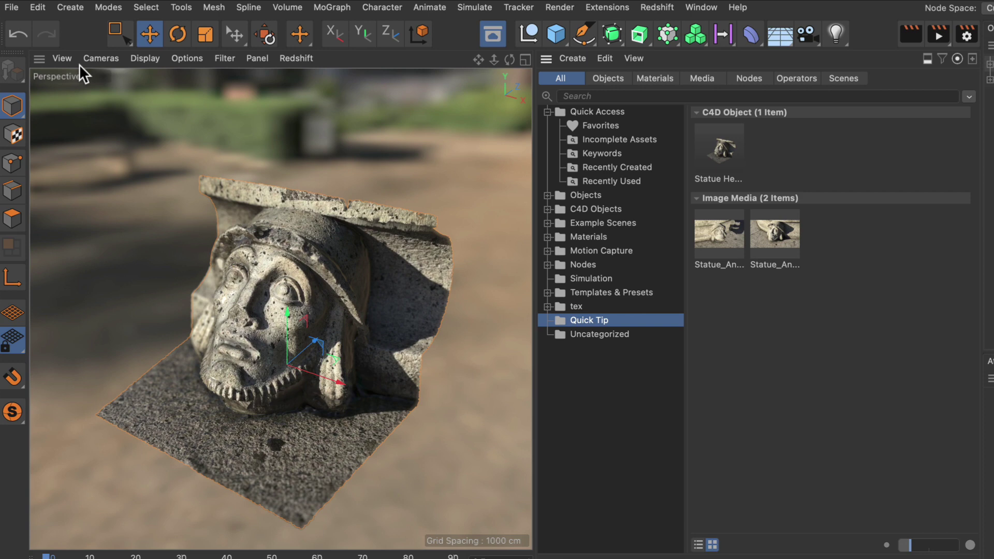
Disable the Quick Tip database in Preferences under Asset Browser > Databases.
click(39, 8)
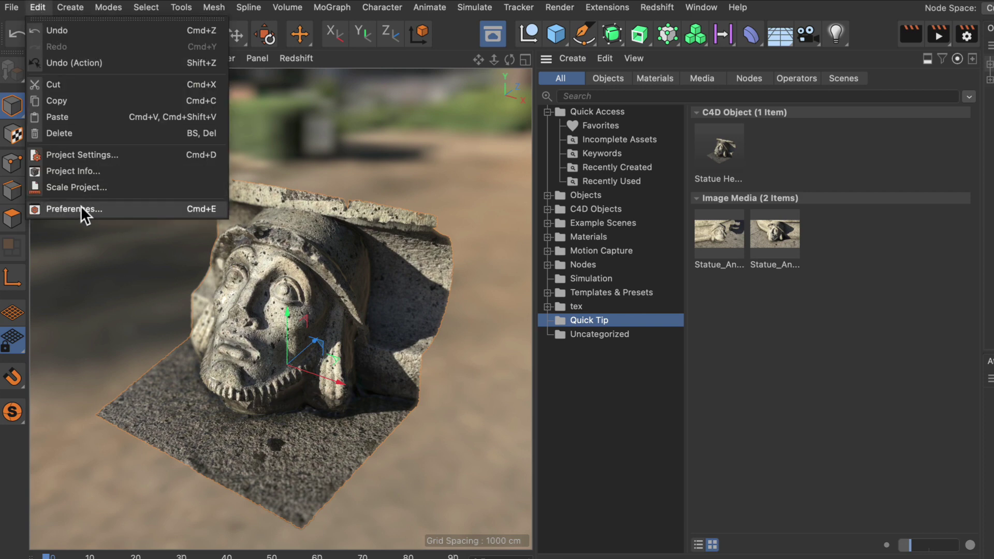
click(81, 206)
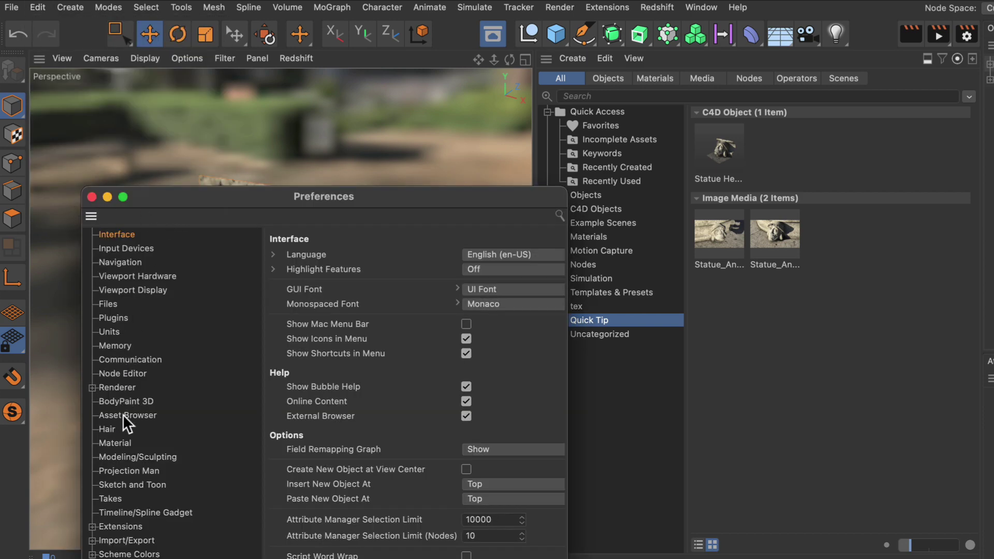
click(139, 420)
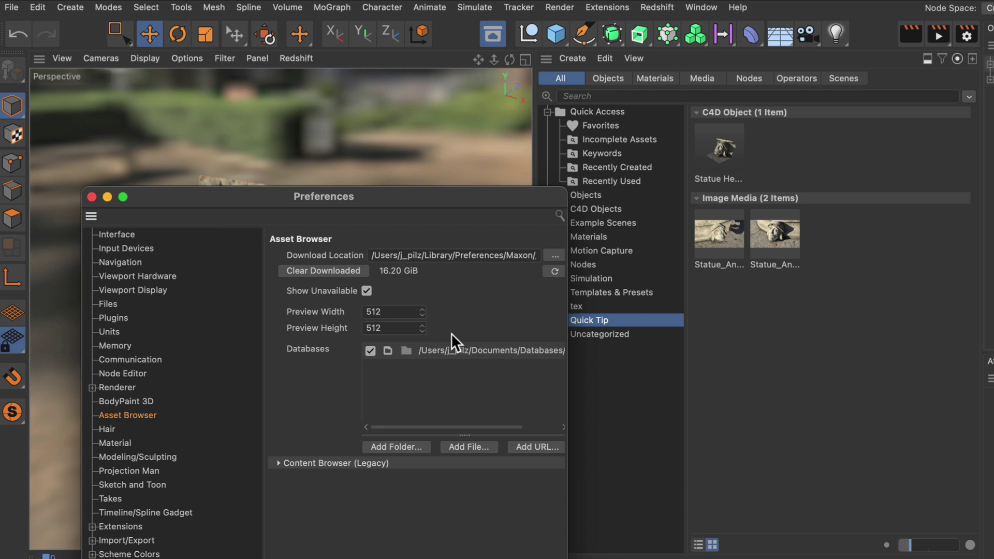
drag(473, 198, 432, 193)
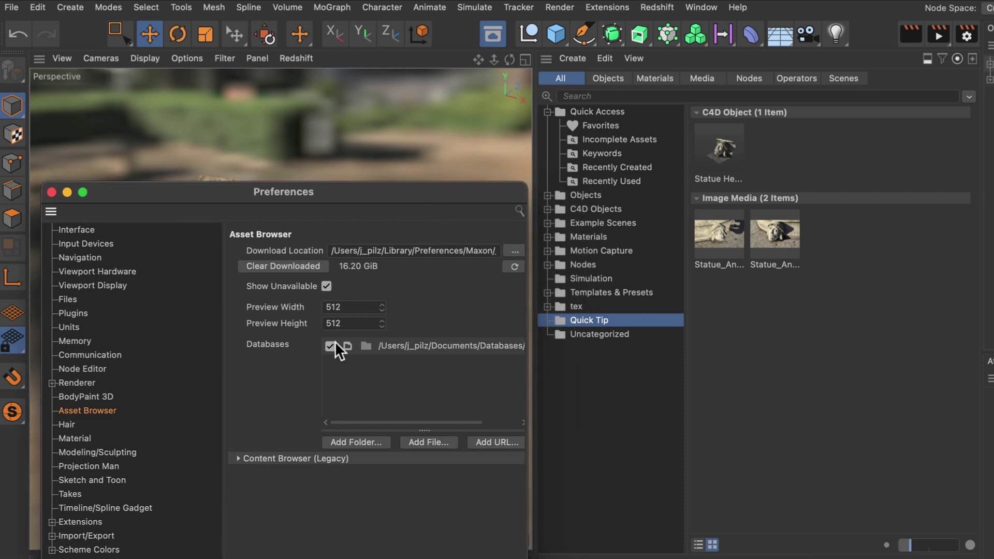
click(330, 345)
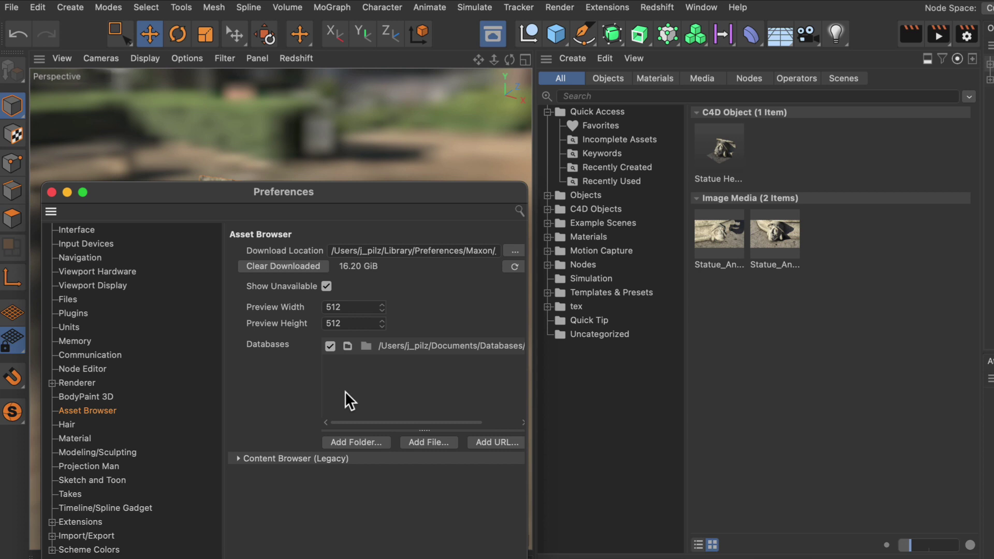
Add the MyDatabase folder as an asset database and display its objects, materials and image.
click(353, 442)
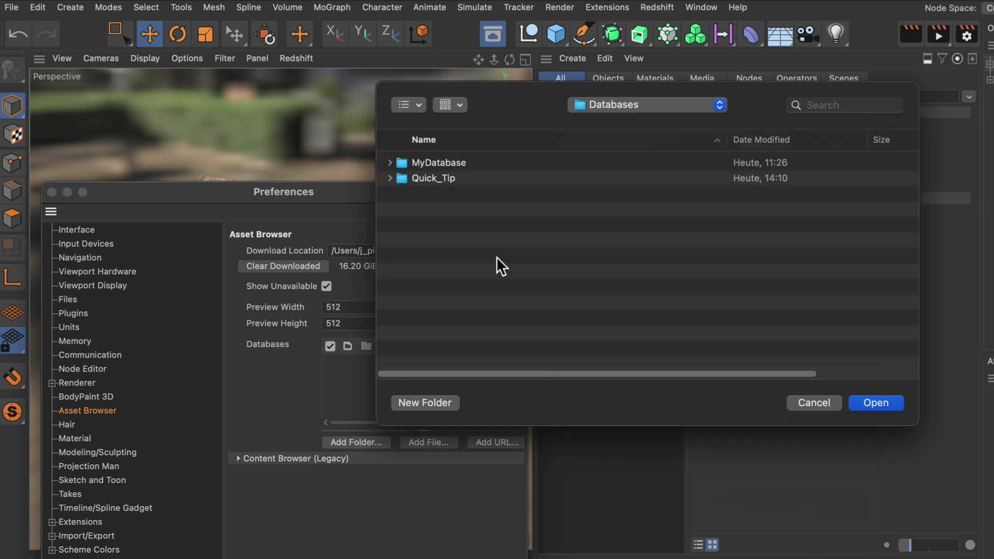
click(402, 161)
click(880, 402)
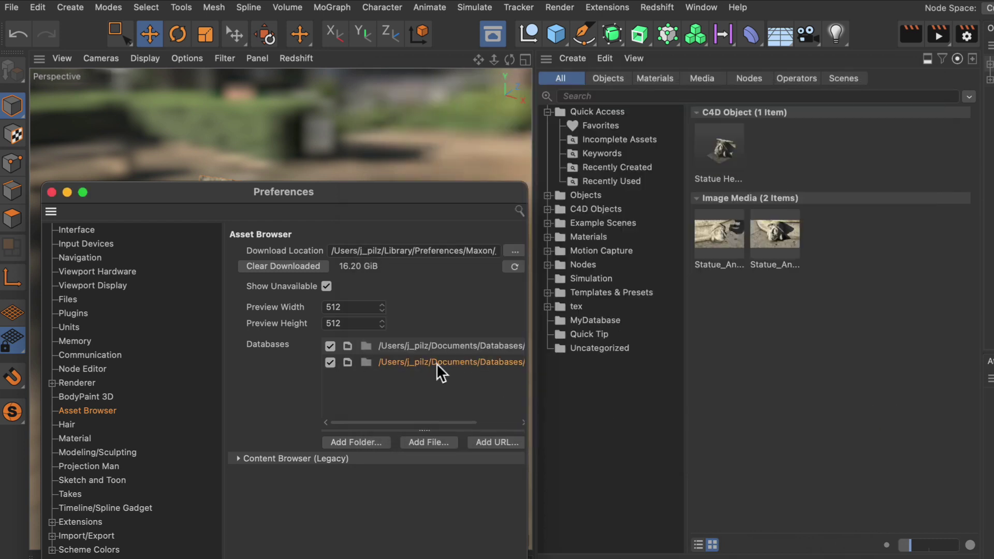
click(608, 321)
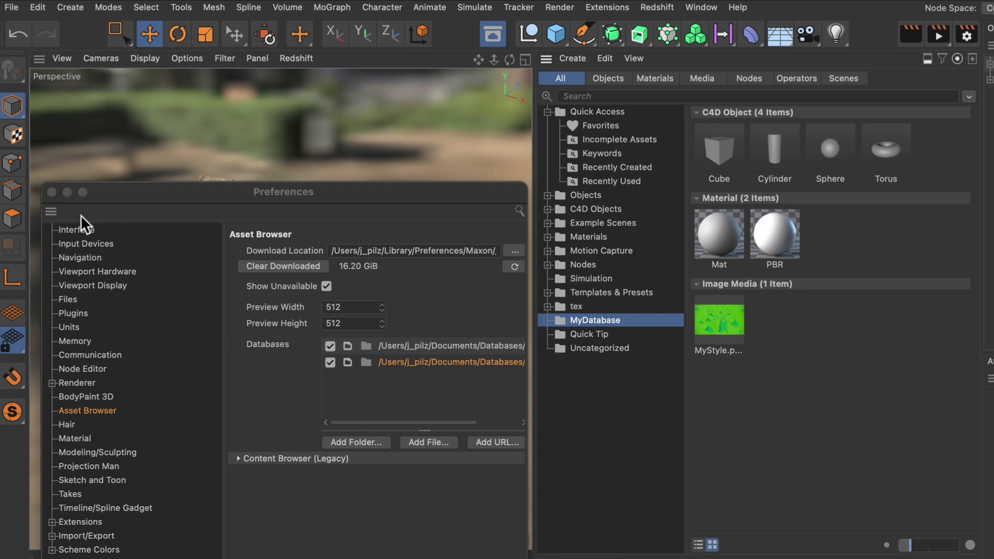
click(576, 57)
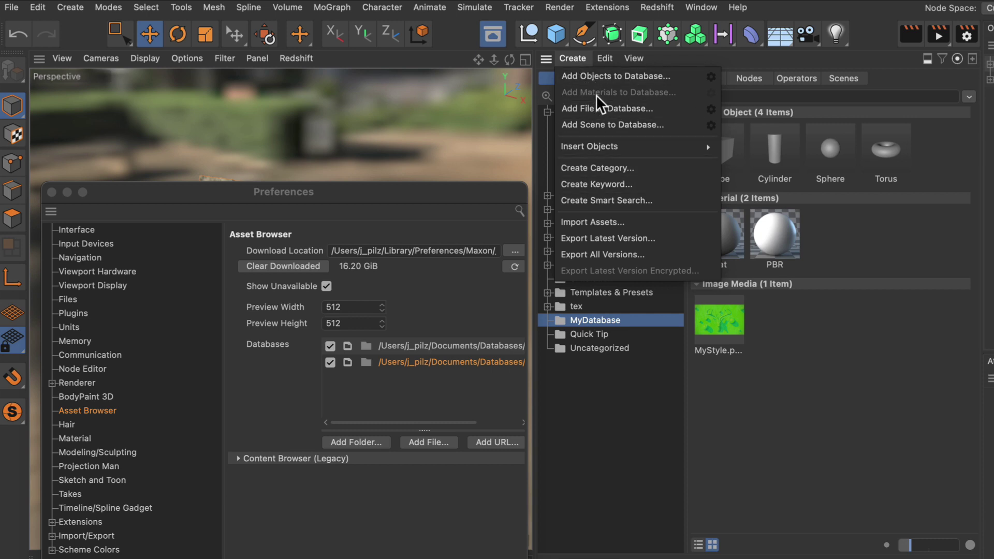
click(577, 58)
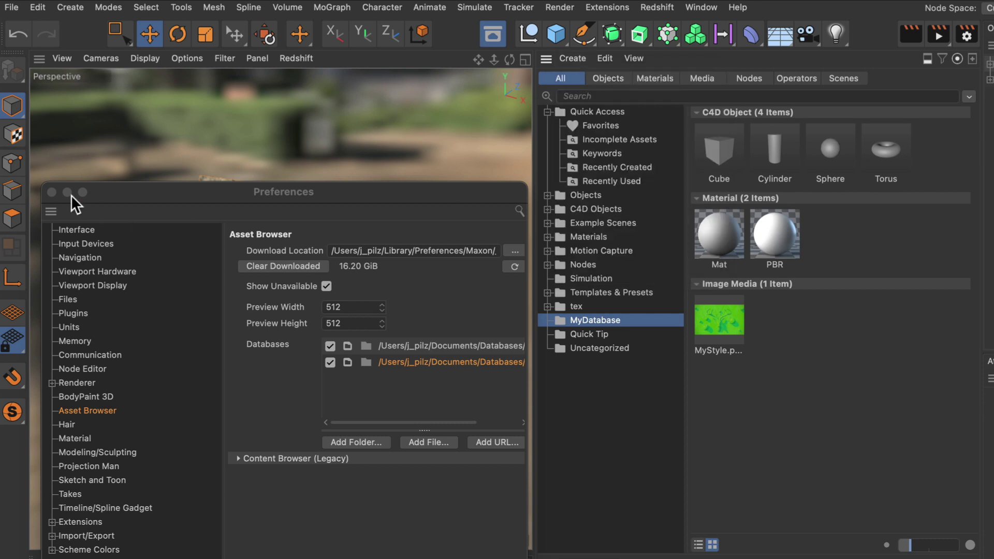
Close Preferences and start converting the Wood material's Simple Wood node group to an asset.
click(52, 192)
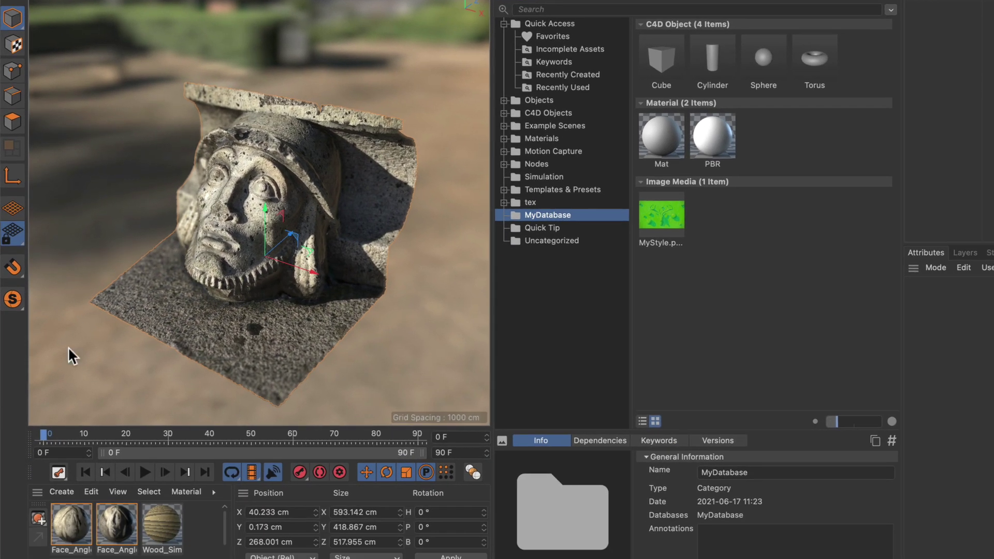
double_click(163, 529)
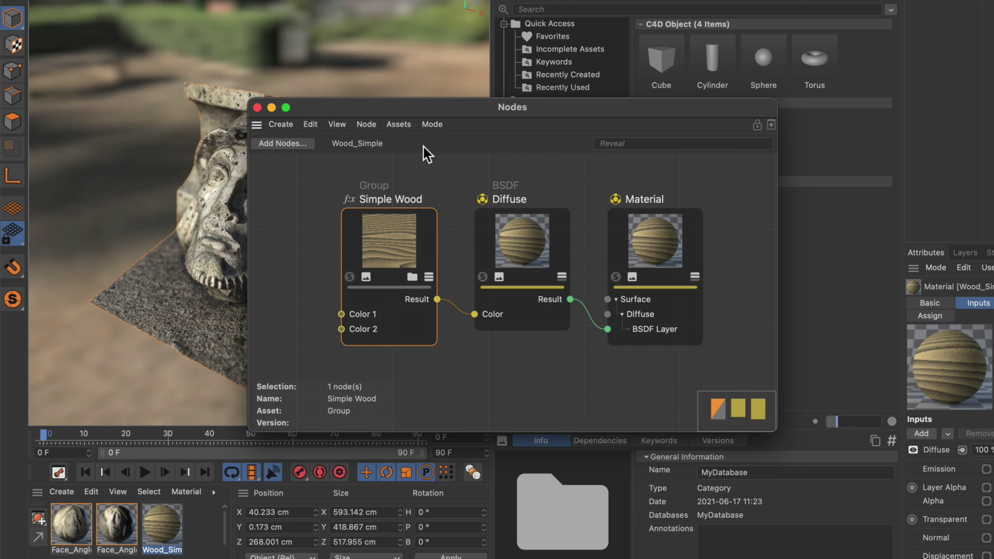
click(404, 128)
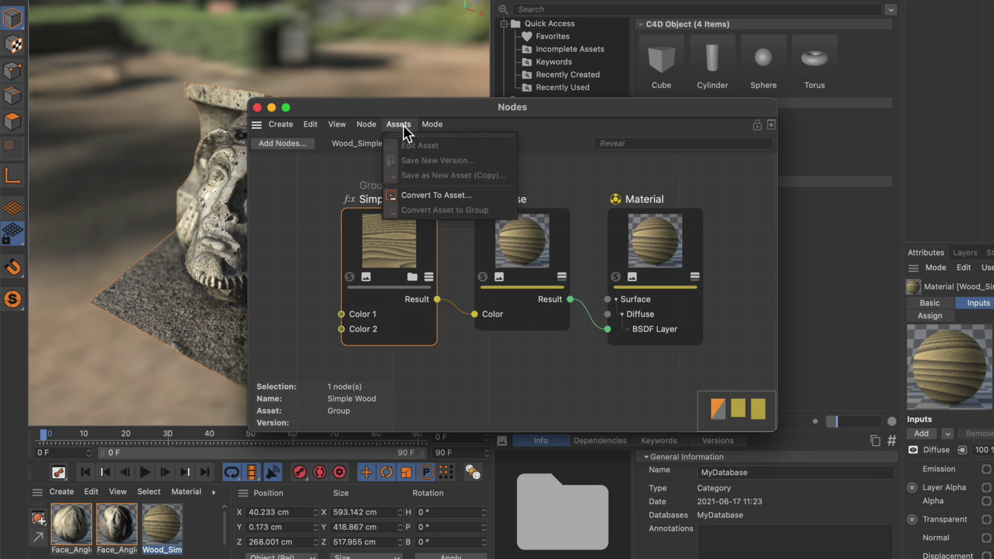
click(436, 196)
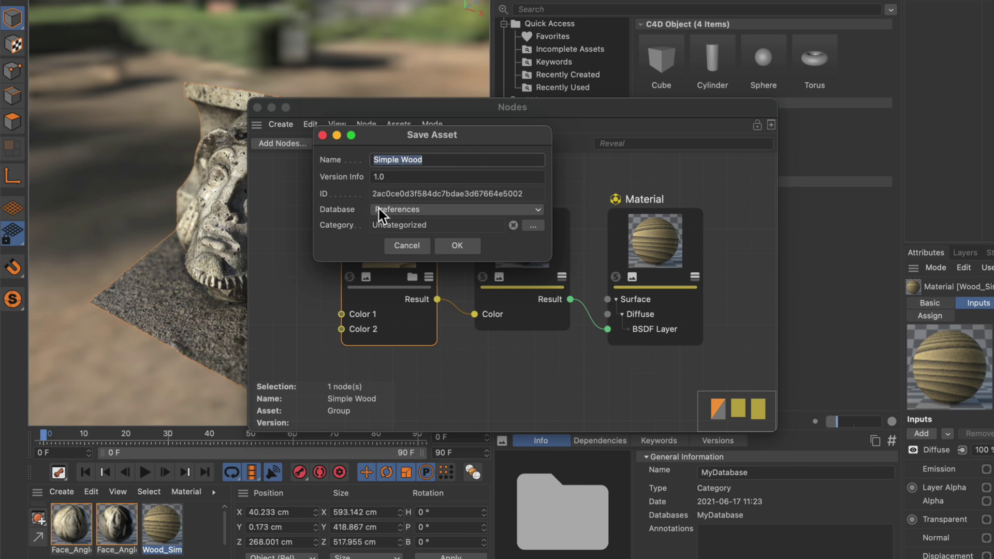
Save the Simple Wood asset into the MyDatabase database under the MyDatabase category.
click(394, 210)
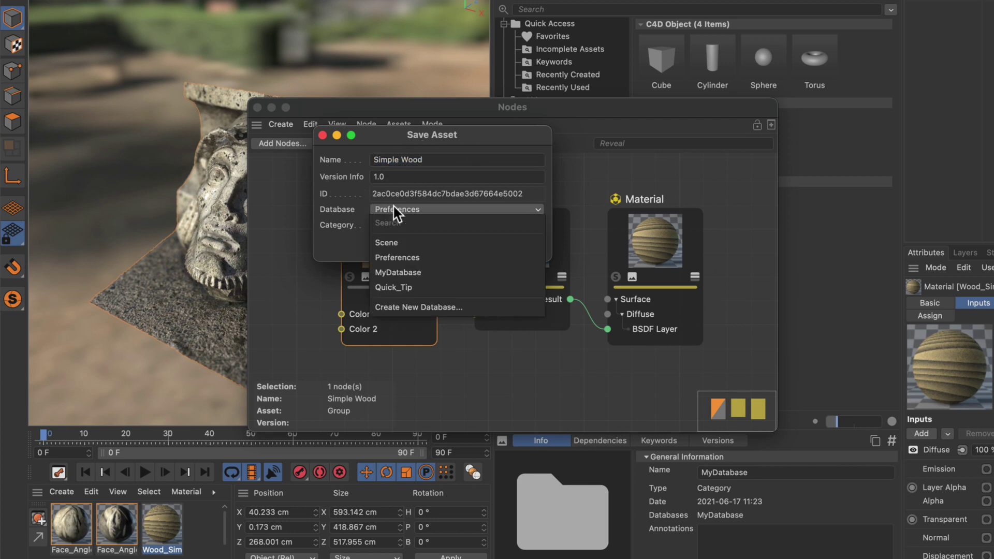
click(405, 273)
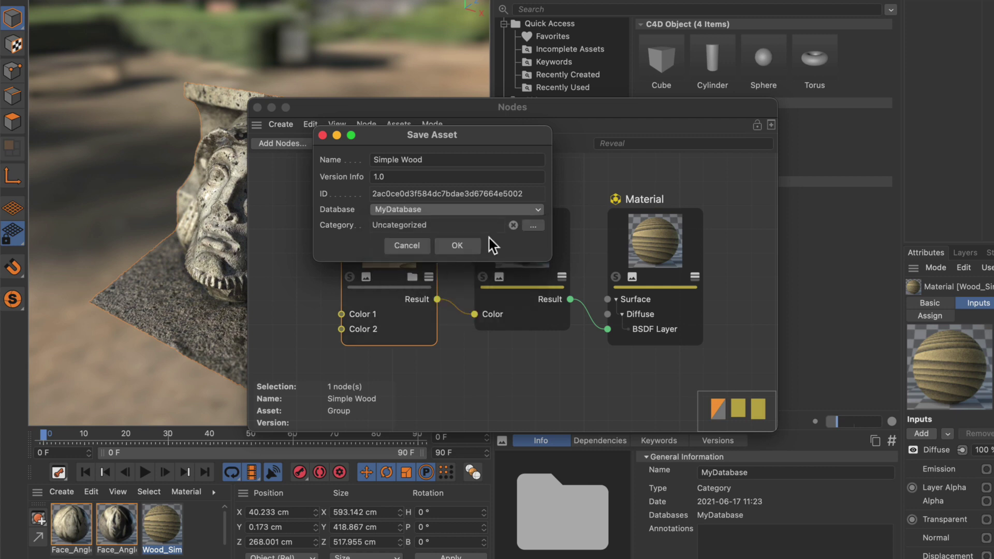
click(530, 227)
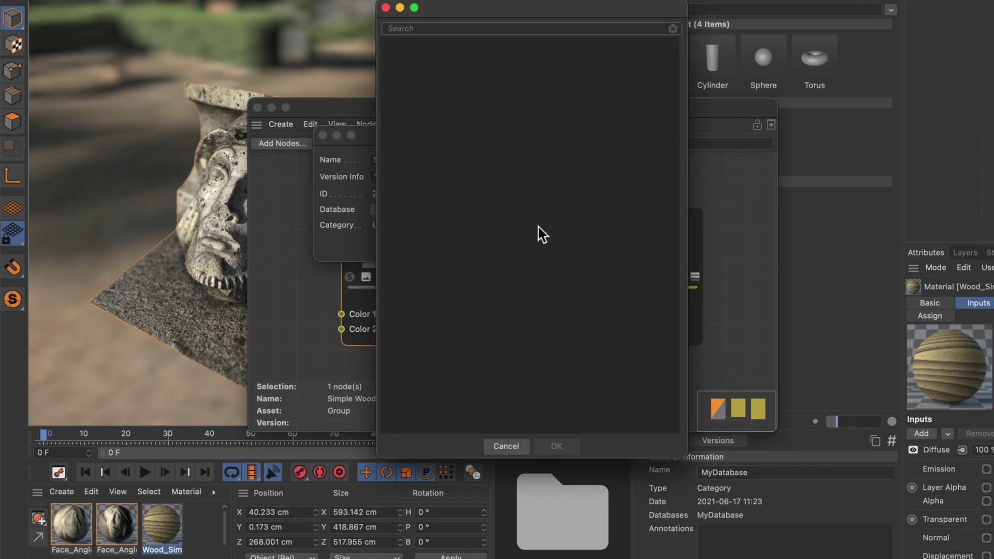
text(mydata)
click(429, 44)
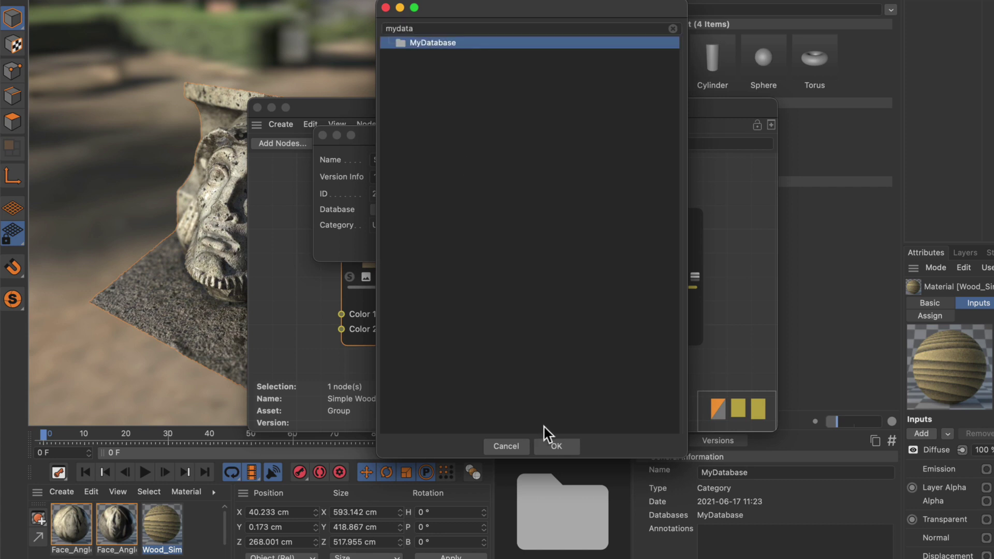
click(557, 448)
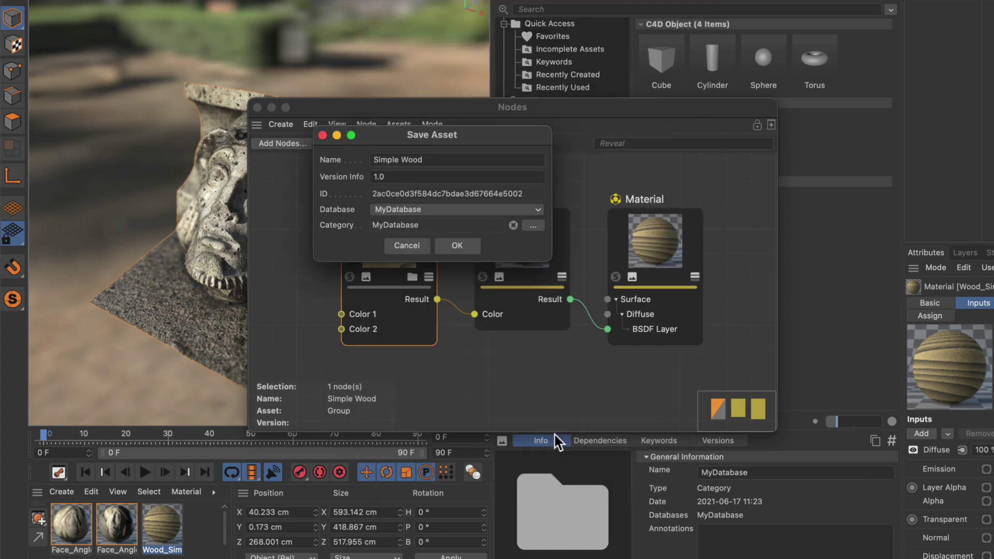
click(463, 246)
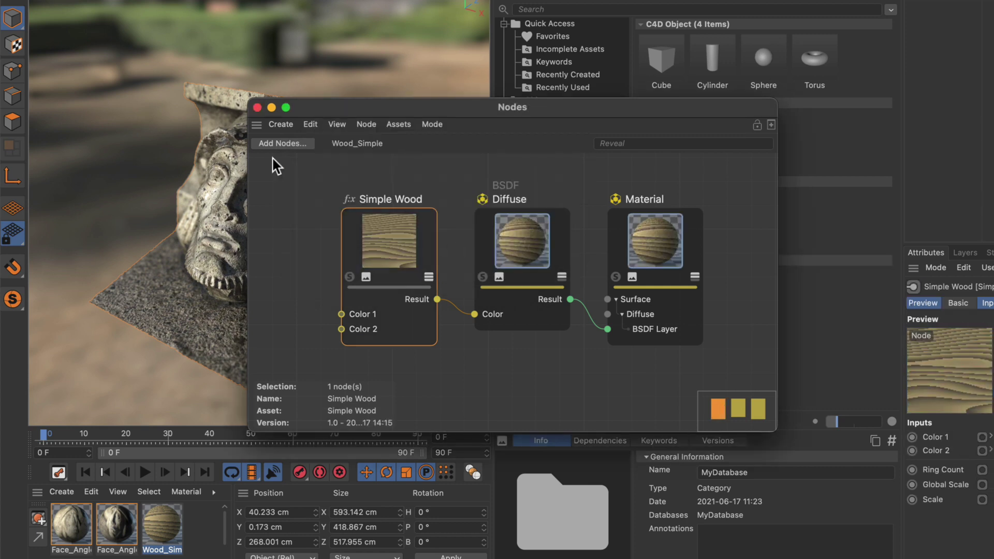
Insert the Simple Wood asset found by searching 'simple' and move it off the Diffuse input.
drag(331, 122, 305, 326)
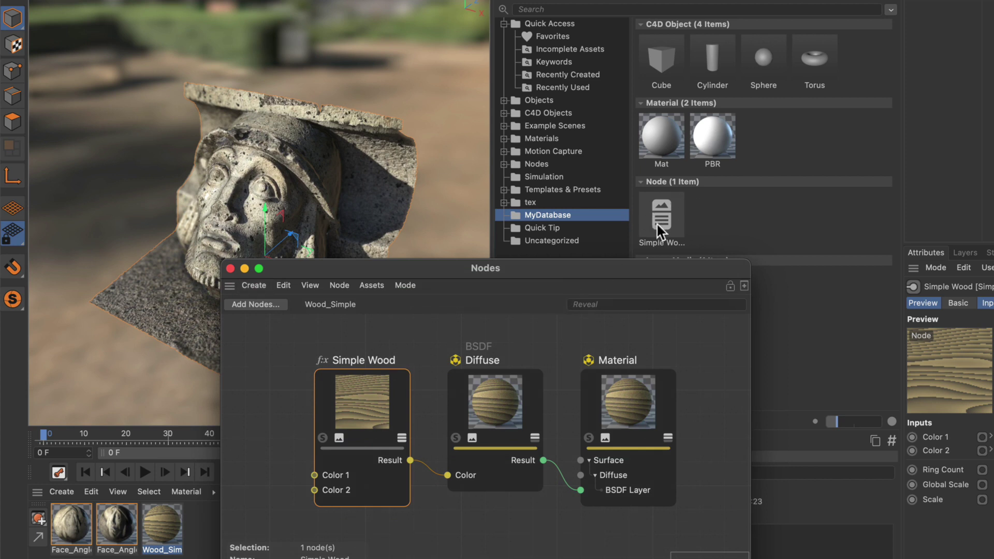
drag(598, 267, 592, 127)
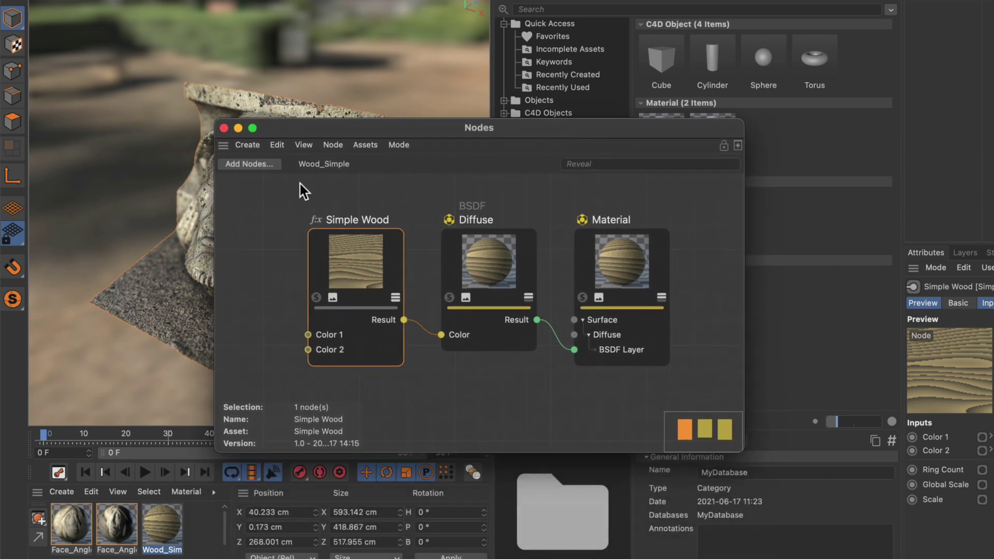
click(252, 164)
text(simple)
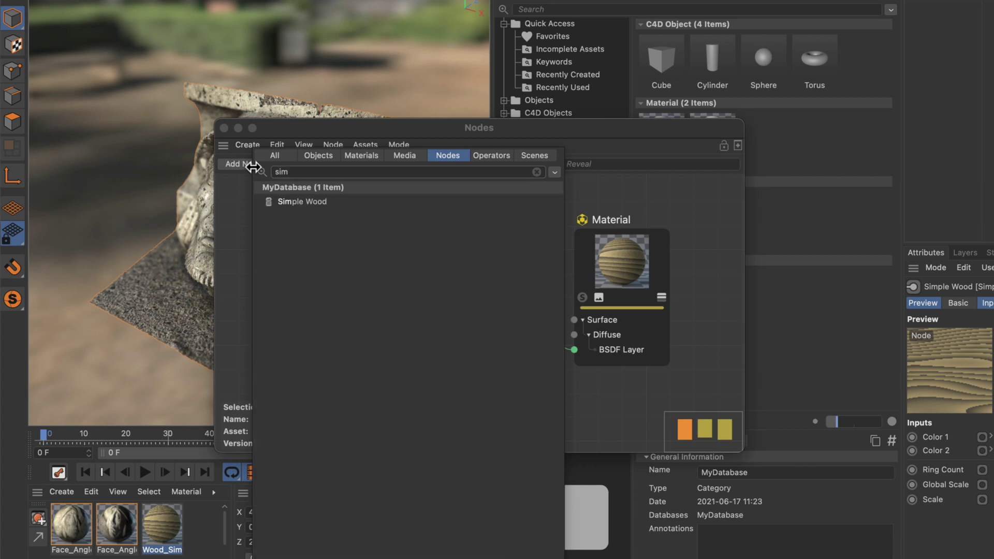
double_click(273, 203)
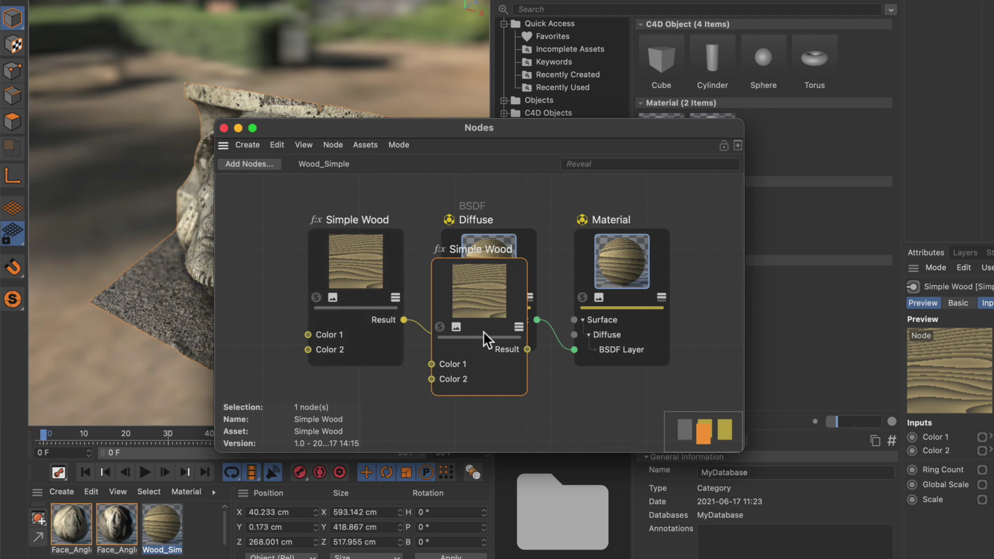
drag(483, 333, 546, 383)
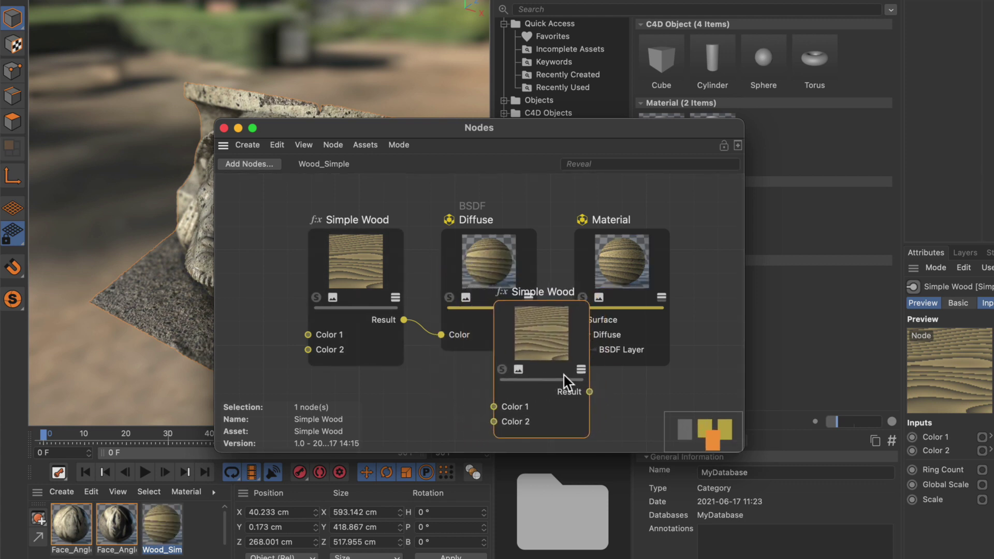